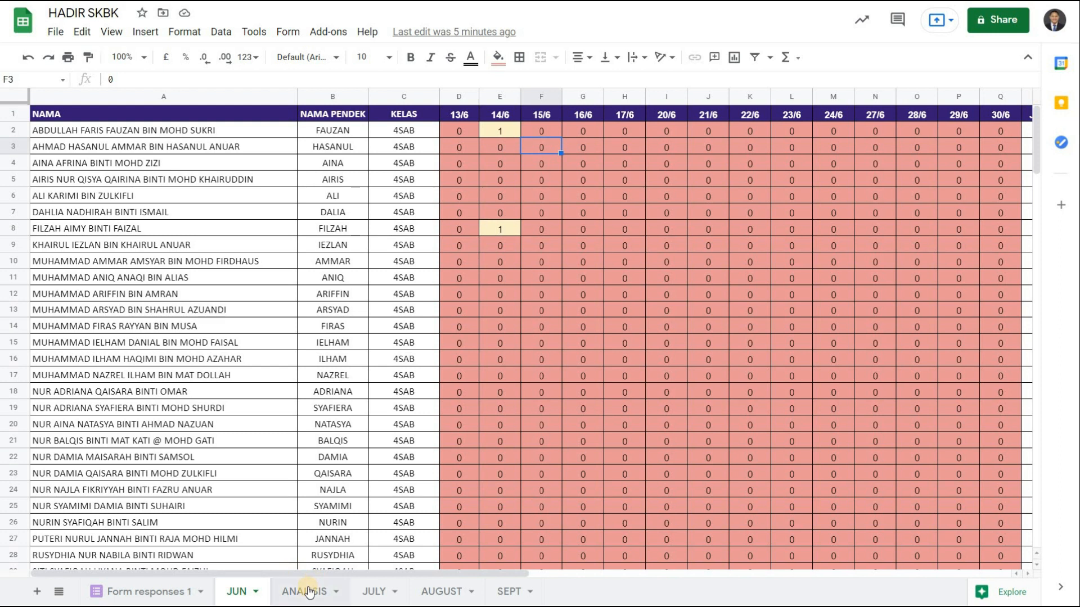
# - Examine the ANALISIS sheet's class rows and the HADIR and TIDAK HADIR formulas for 13/6
pyautogui.moveTo(90, 127); pyautogui.dragTo(118, 243)
pyautogui.click(63, 215)
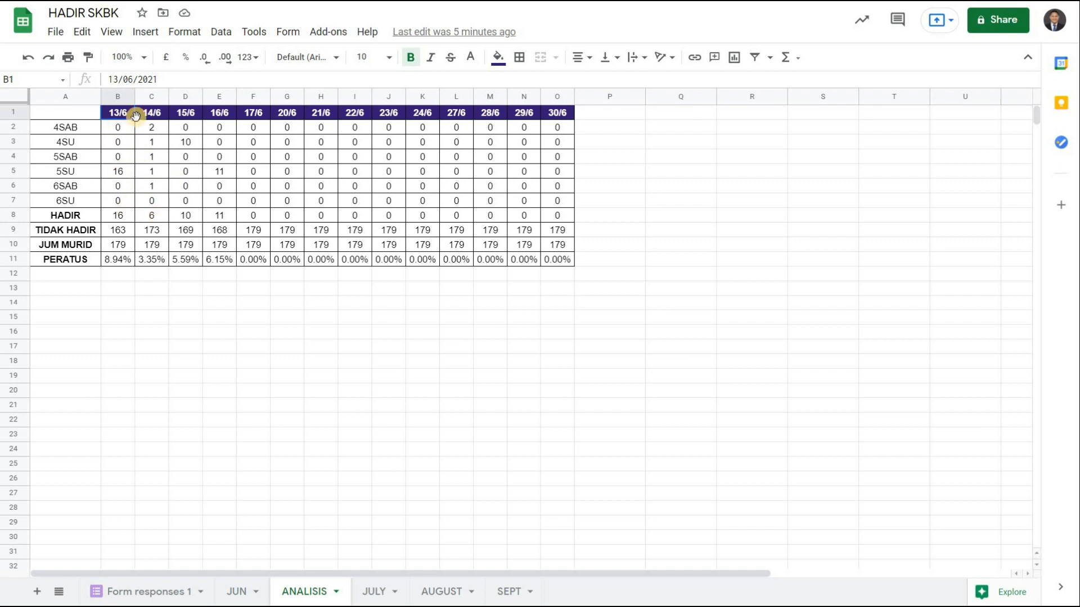
pyautogui.click(118, 129)
pyautogui.click(82, 129)
pyautogui.click(106, 139)
pyautogui.click(114, 158)
pyautogui.click(83, 191)
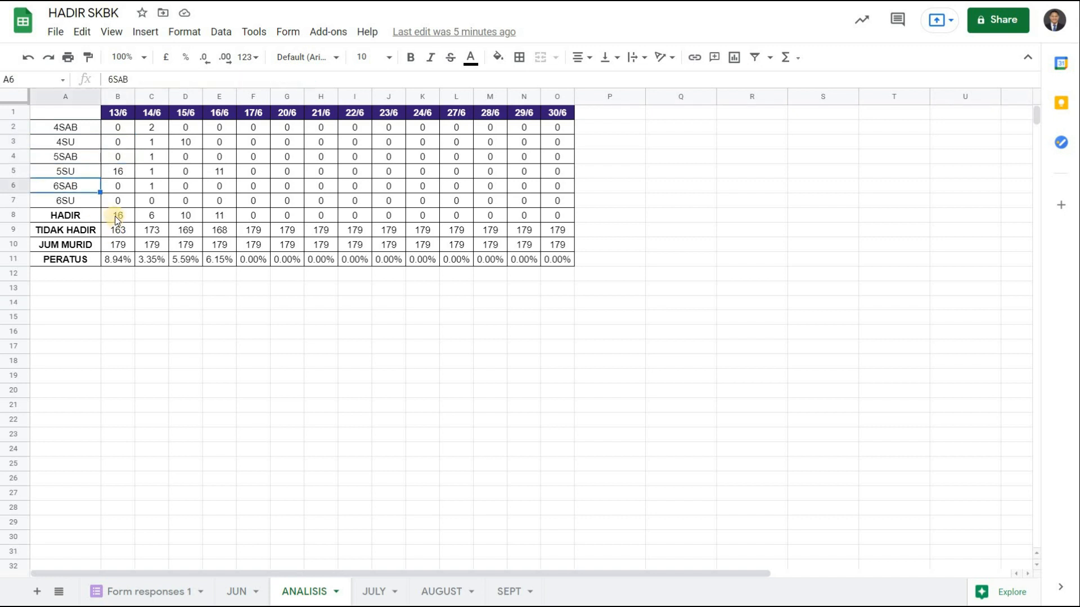
pyautogui.click(118, 215)
pyautogui.click(163, 79)
pyautogui.press('Return')
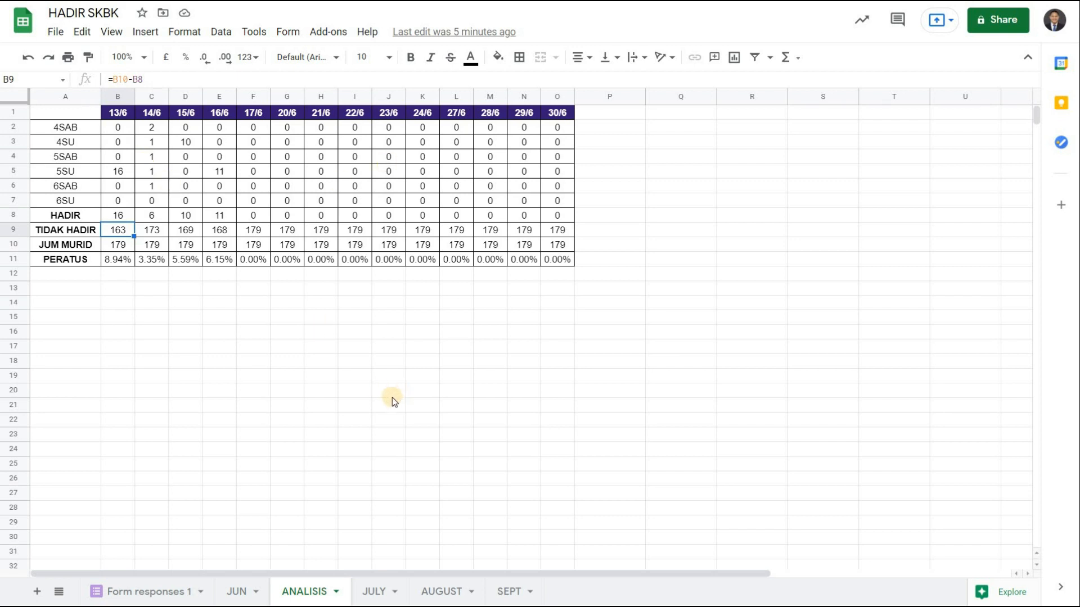
# - Review the JUN, JULY, AUGUST and SEPT attendance sheets and inspect the attendance formula in D2 of SEPT
pyautogui.click(237, 591)
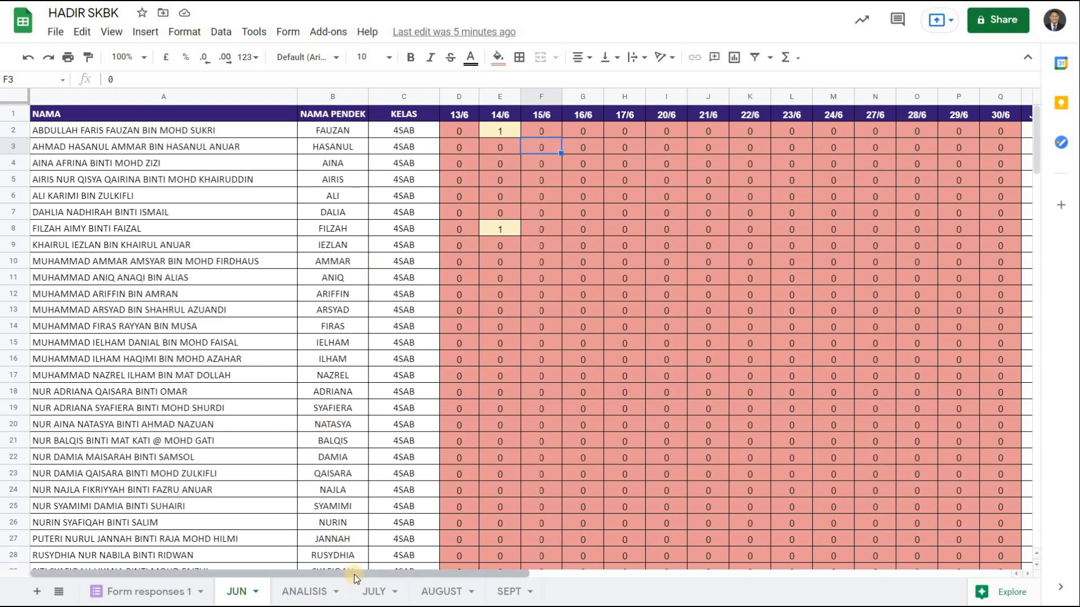
pyautogui.hscroll(5, 240, 572)
pyautogui.hscroll(-5, 240, 571)
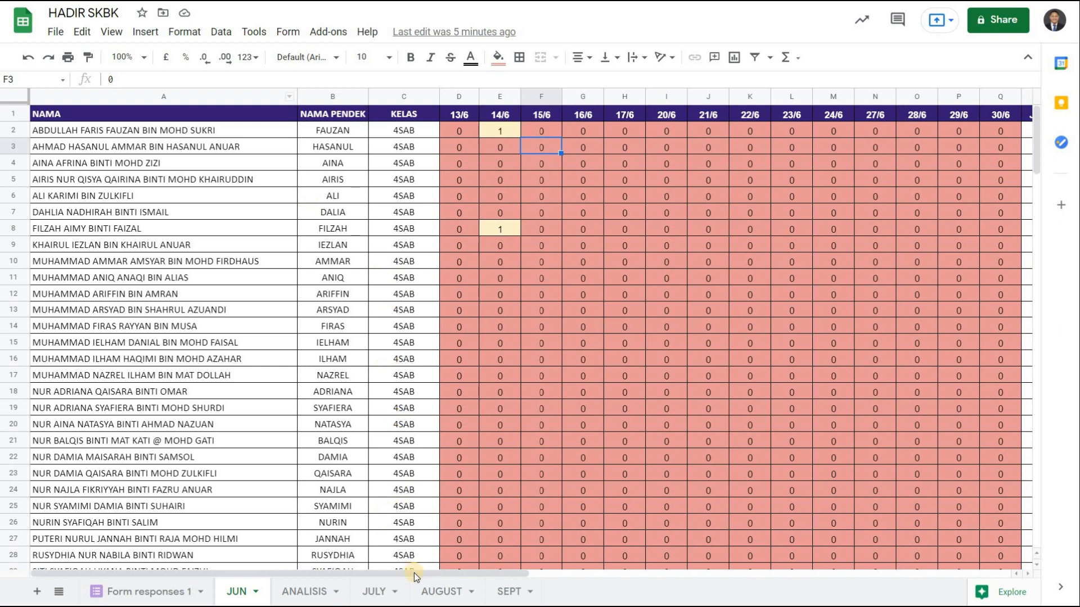
pyautogui.click(374, 591)
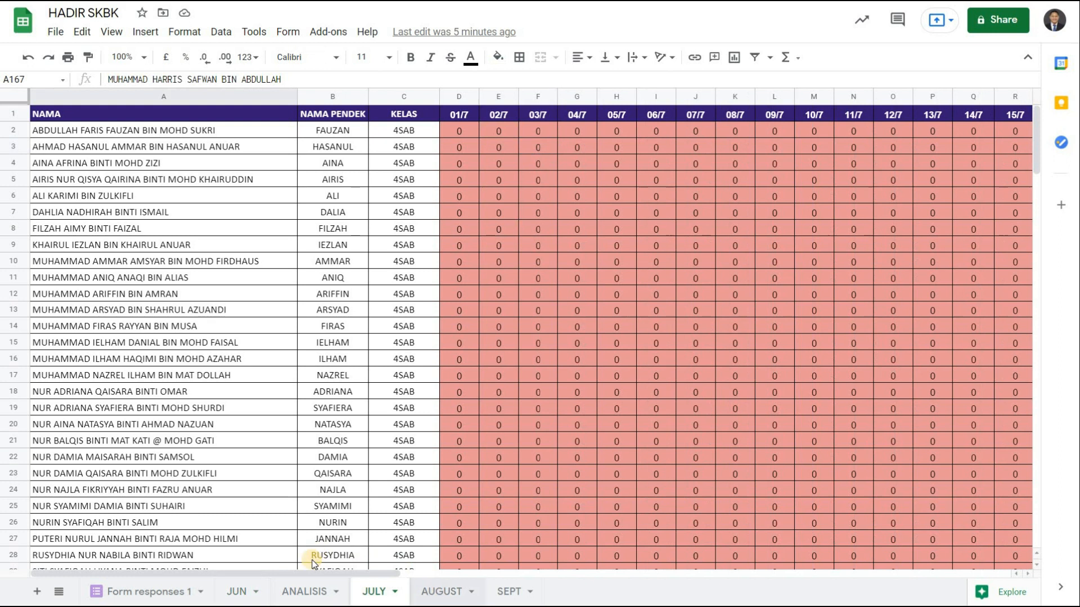
pyautogui.click(239, 590)
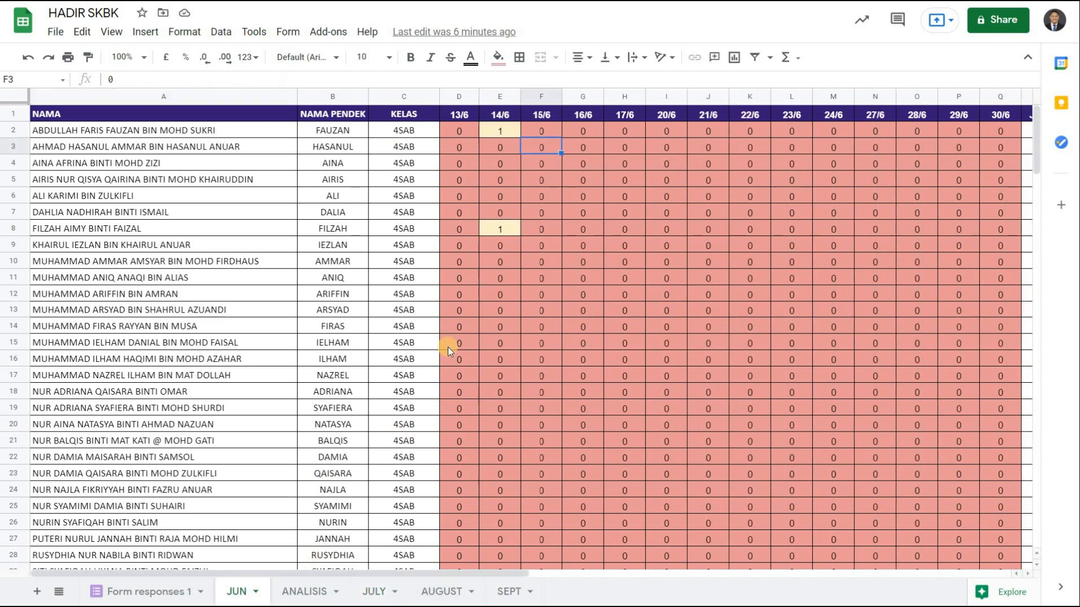
pyautogui.click(374, 591)
pyautogui.moveTo(380, 572)
pyautogui.mouseDown()
pyautogui.moveTo(544, 573)
pyautogui.moveTo(378, 593)
pyautogui.mouseUp()
pyautogui.hotkey('ctrl', 'shift', 'pagedown')
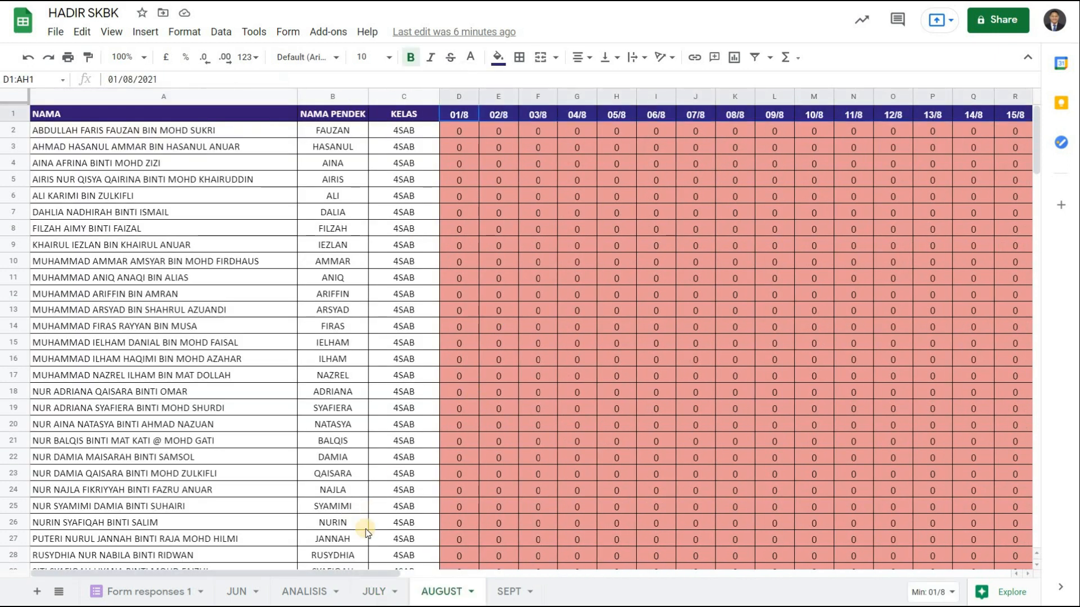
pyautogui.moveTo(79, 574); pyautogui.dragTo(473, 246)
pyautogui.click(510, 591)
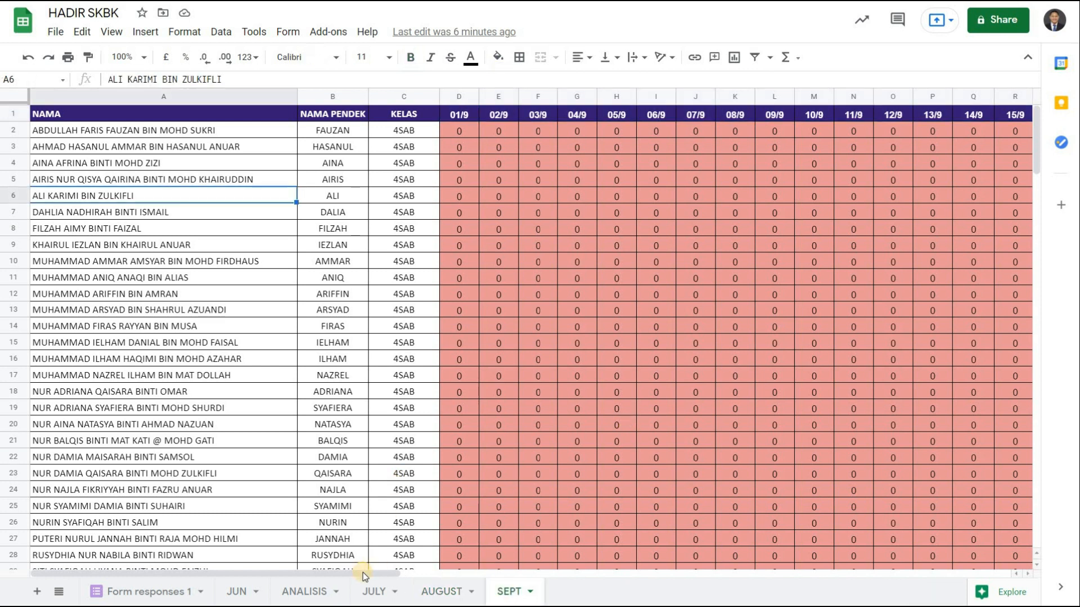
pyautogui.moveTo(269, 573); pyautogui.dragTo(315, 204)
pyautogui.click(241, 127)
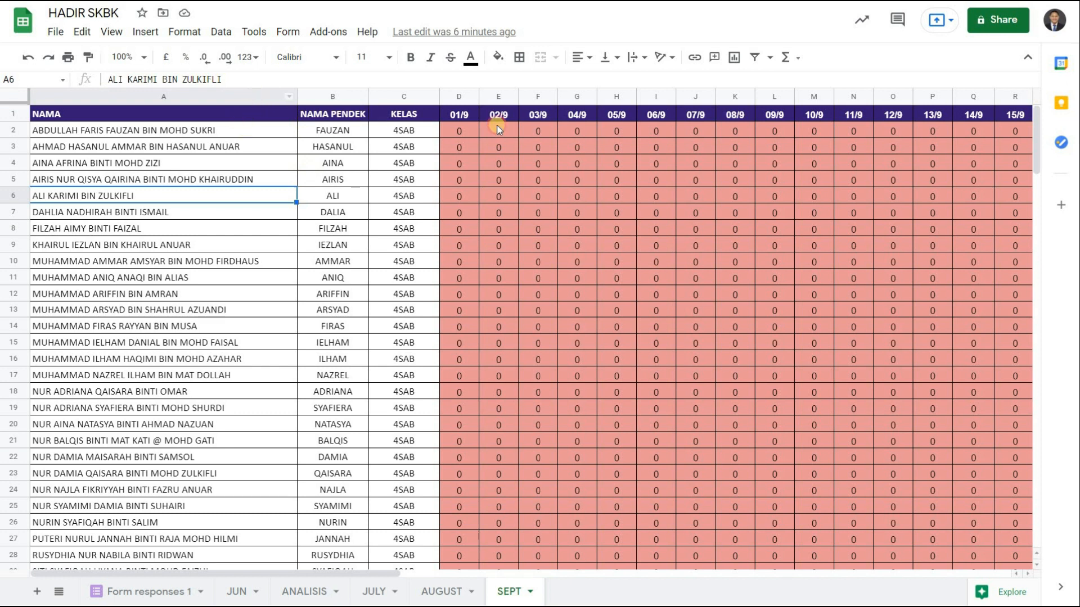
pyautogui.click(460, 134)
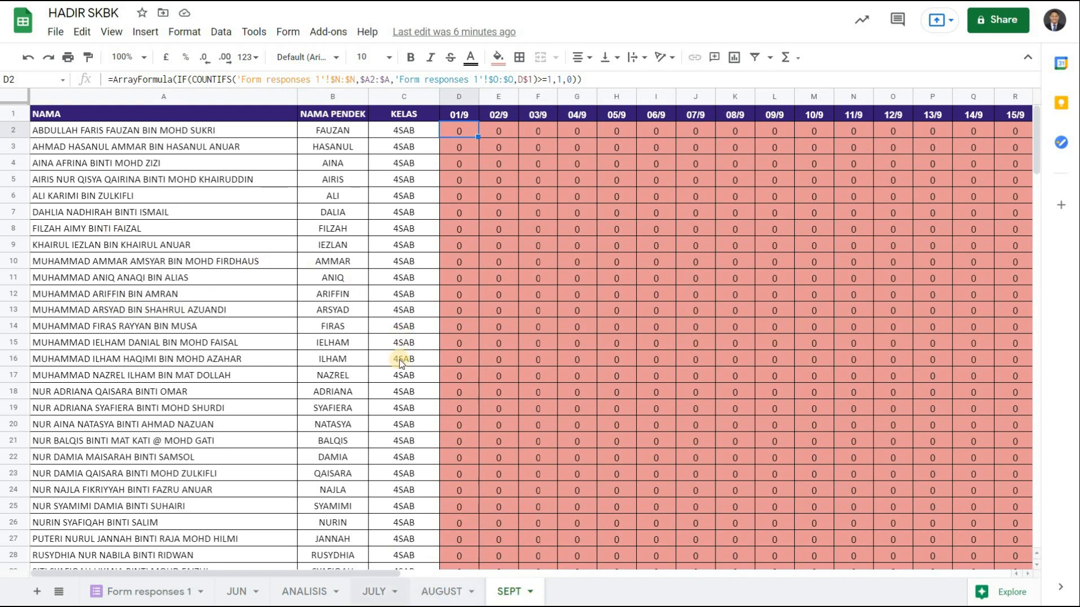
# - Duplicate the SEPT sheet and rename the copy OKT
pyautogui.click(530, 592)
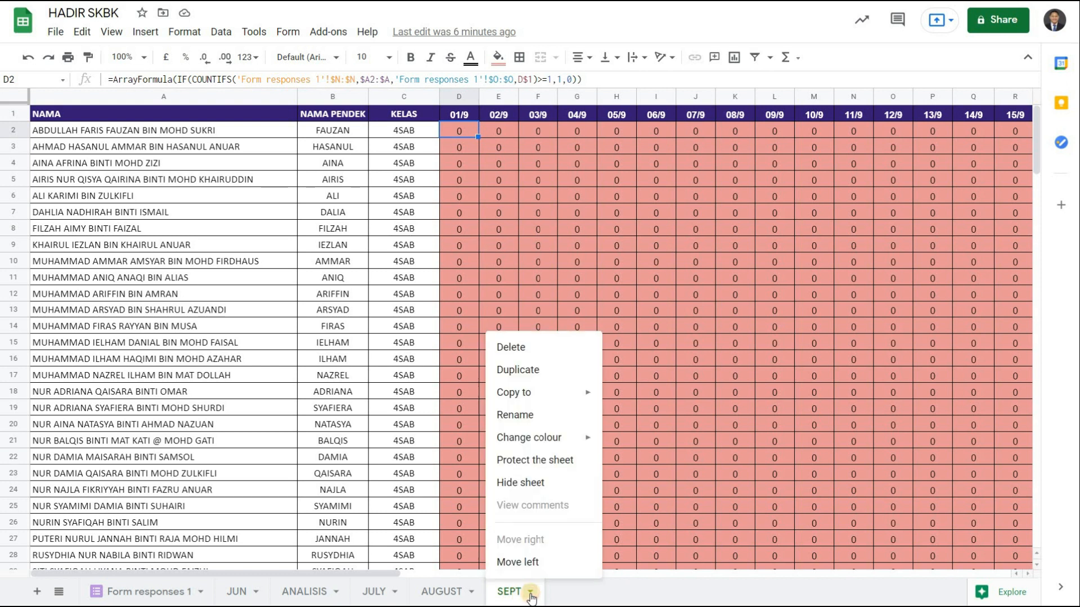
pyautogui.click(526, 370)
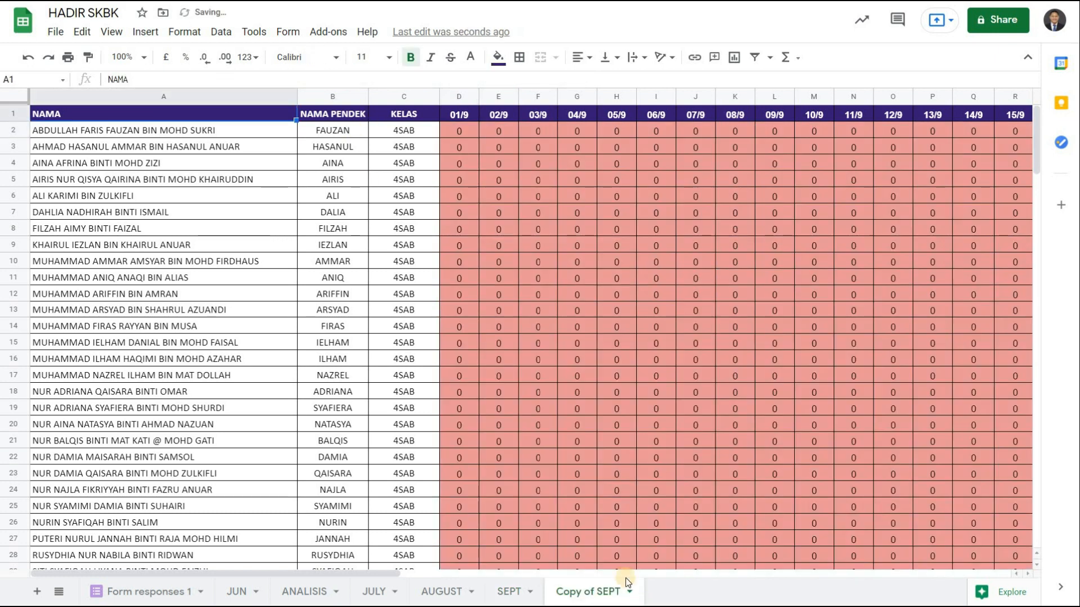
pyautogui.click(631, 593)
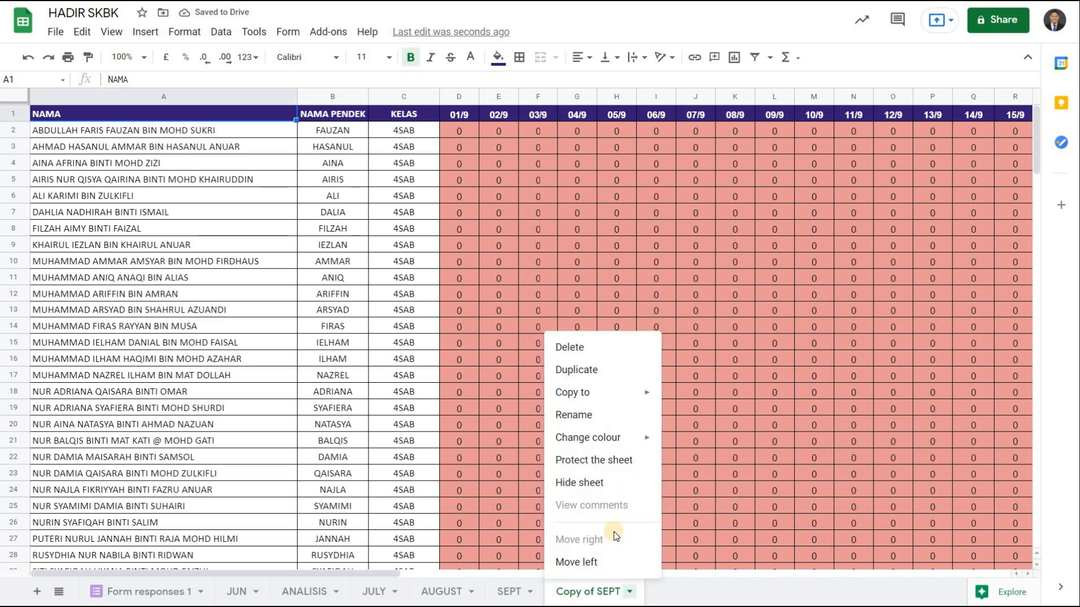
pyautogui.click(585, 416)
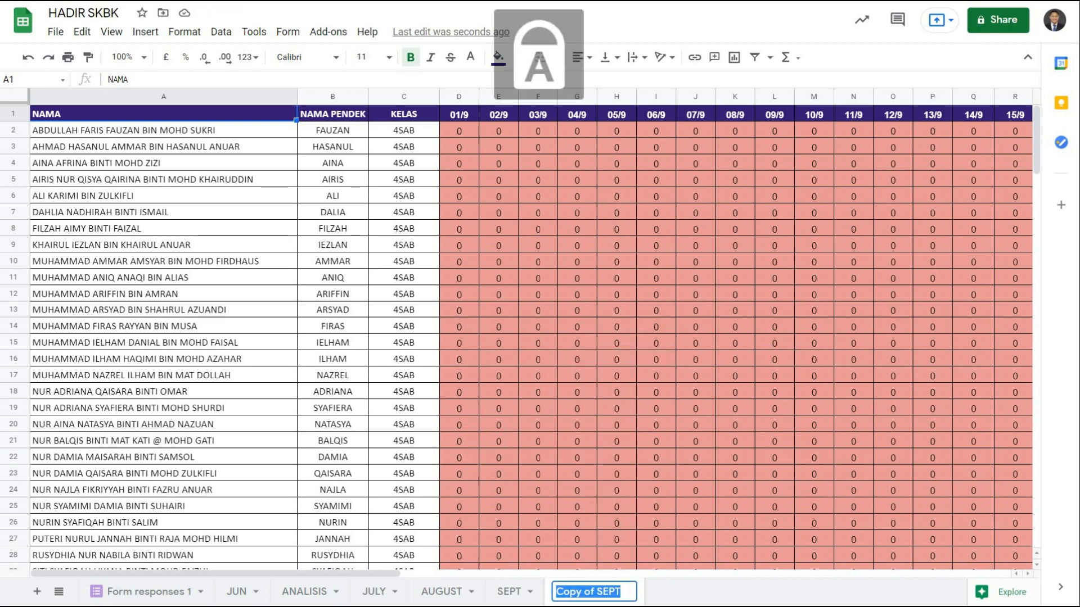
pyautogui.write('OKT')
pyautogui.press('Return')
# - Set the first date header in D1 of the OKT sheet to 1/10/2021
pyautogui.click(460, 113)
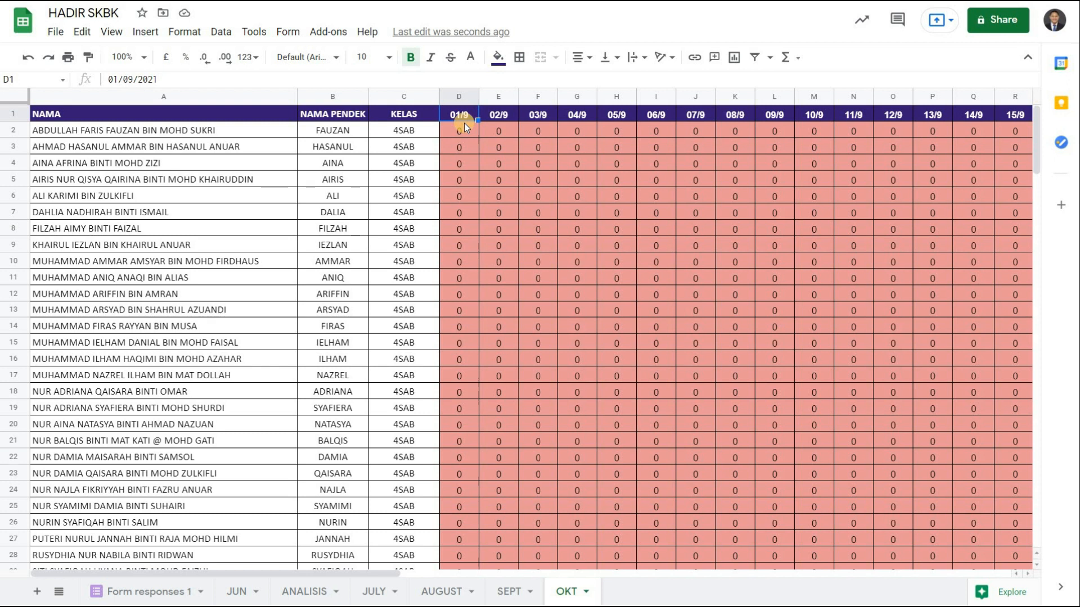
pyautogui.write('1')
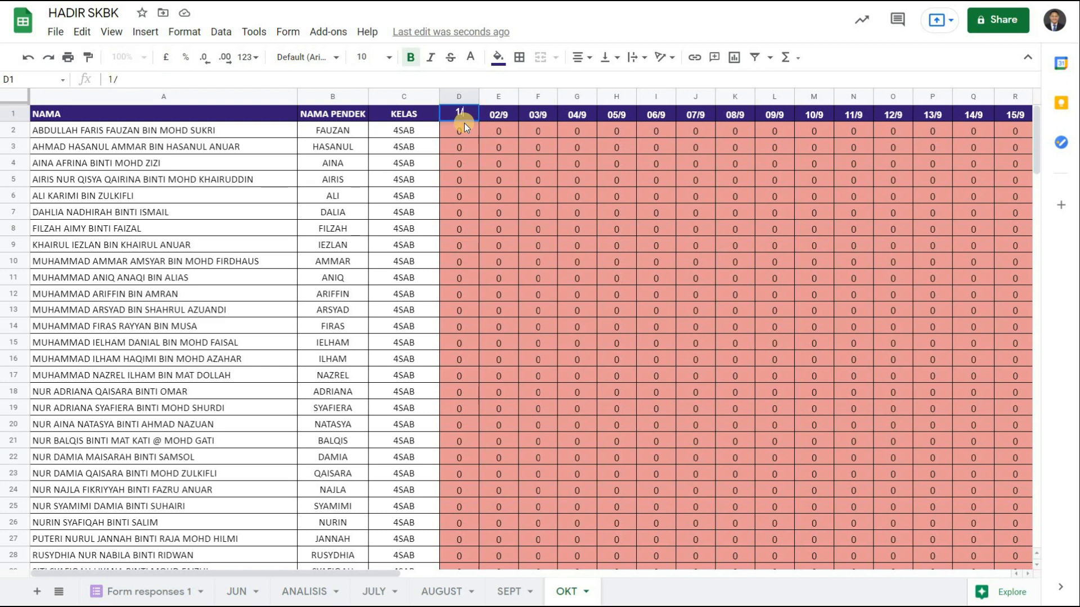
pyautogui.write('/10/2021')
pyautogui.press('Return')
pyautogui.press('Up')
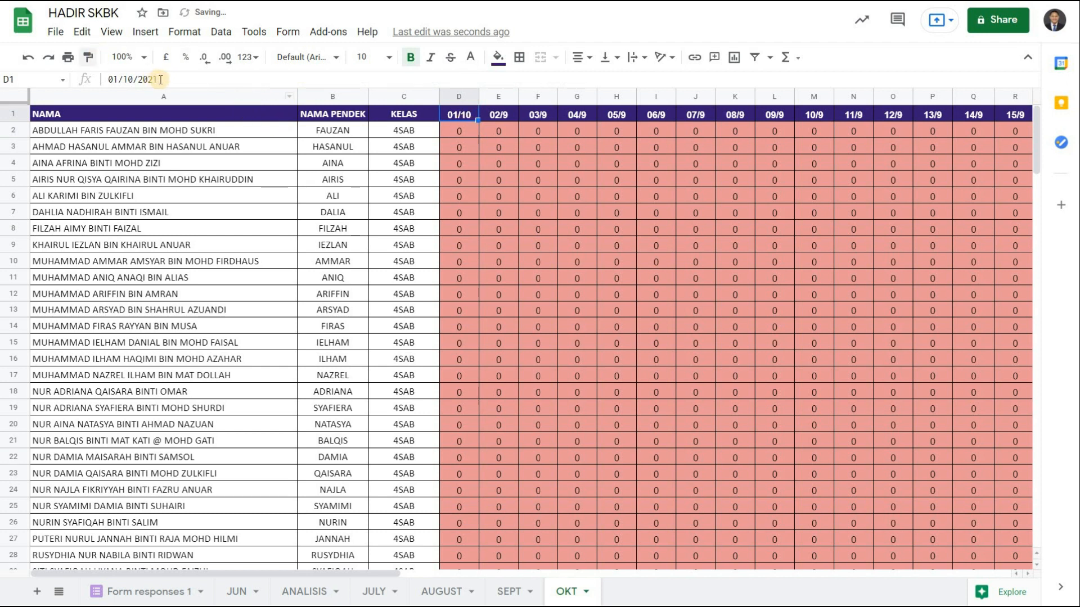
pyautogui.click(90, 84)
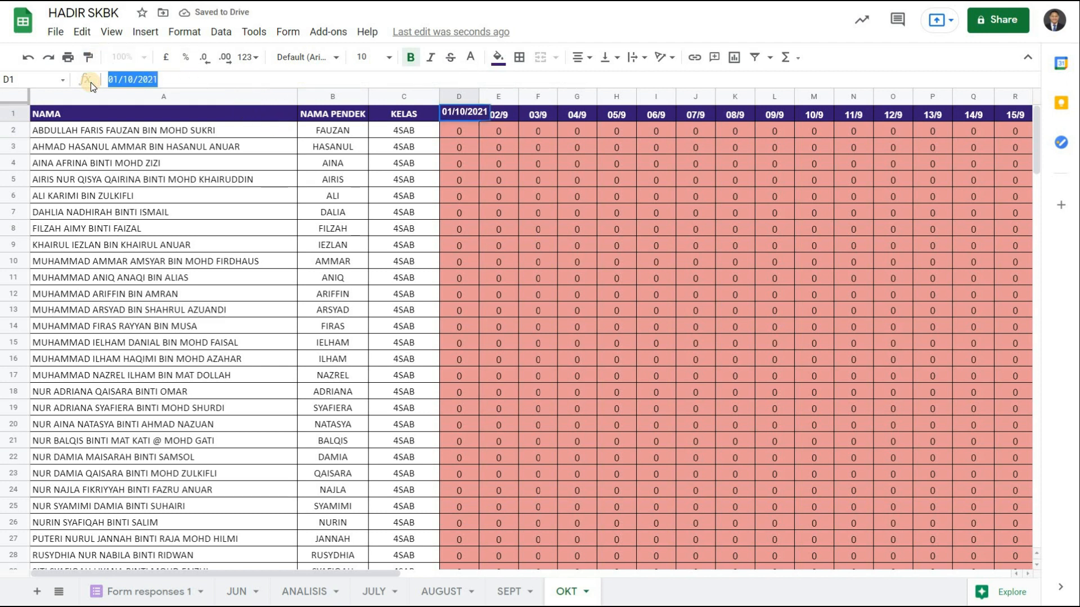
pyautogui.click(191, 80)
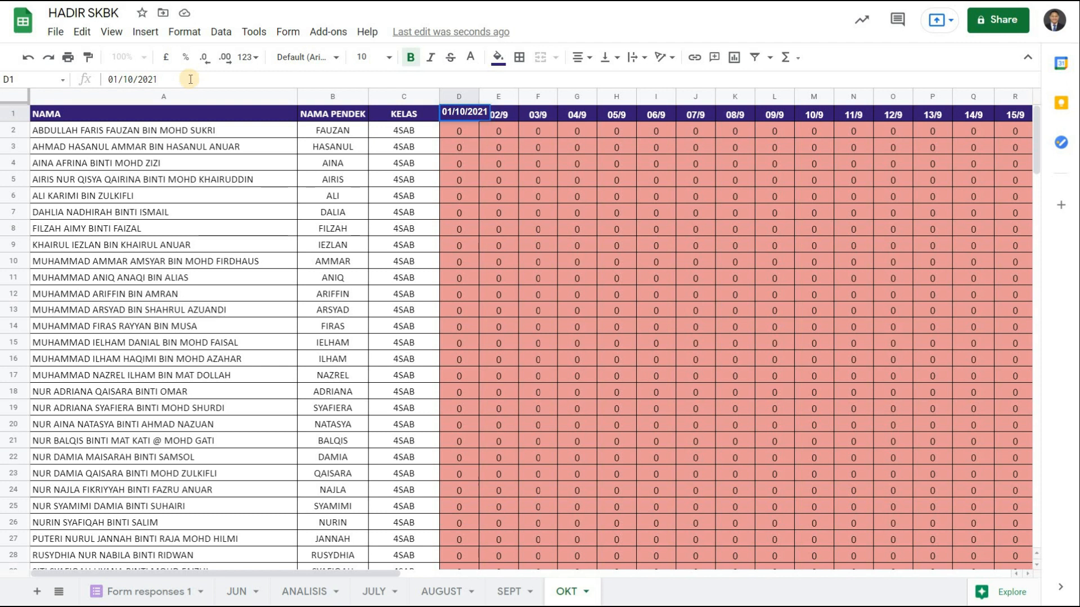
pyautogui.press('Escape')
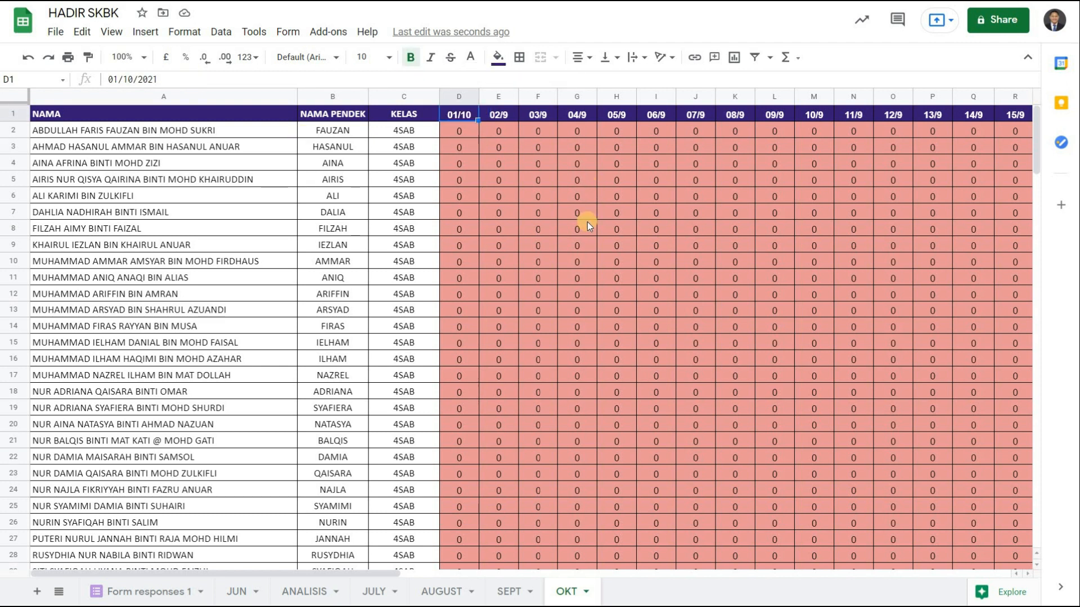
# - Fill the date headers from D1 through AH1 up to 31/10 and check the attendance formulas in row 2
pyautogui.moveTo(477, 119); pyautogui.dragTo(605, 120)
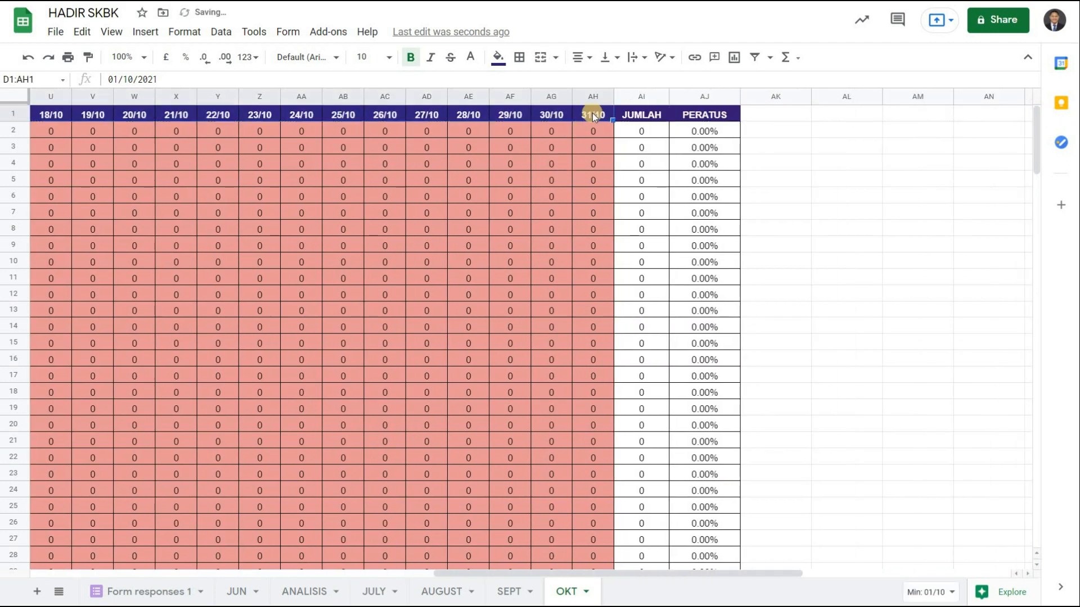
pyautogui.moveTo(629, 575); pyautogui.dragTo(307, 564)
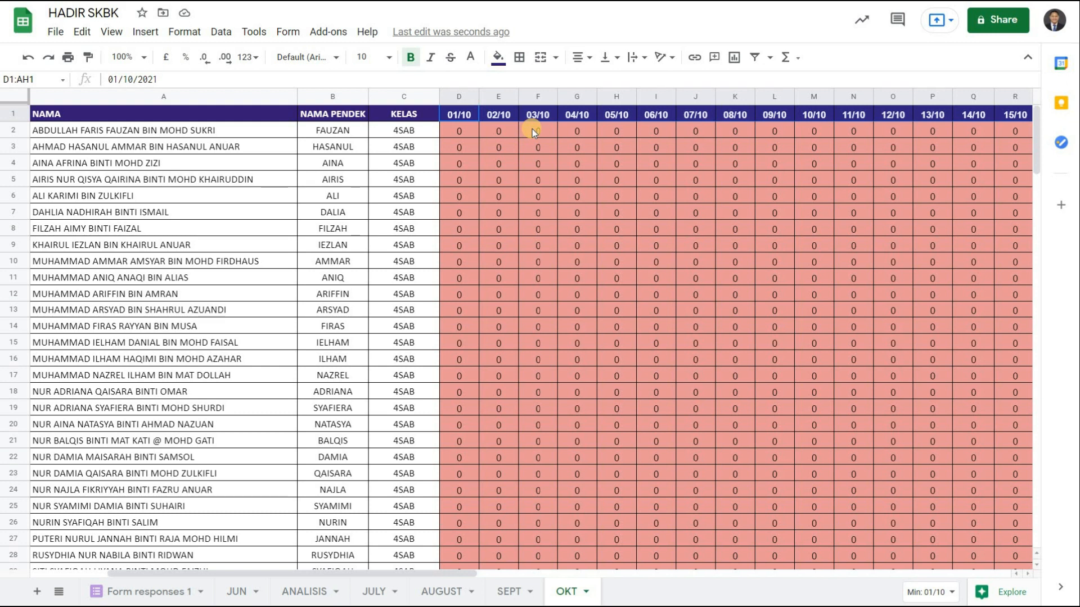
pyautogui.click(532, 130)
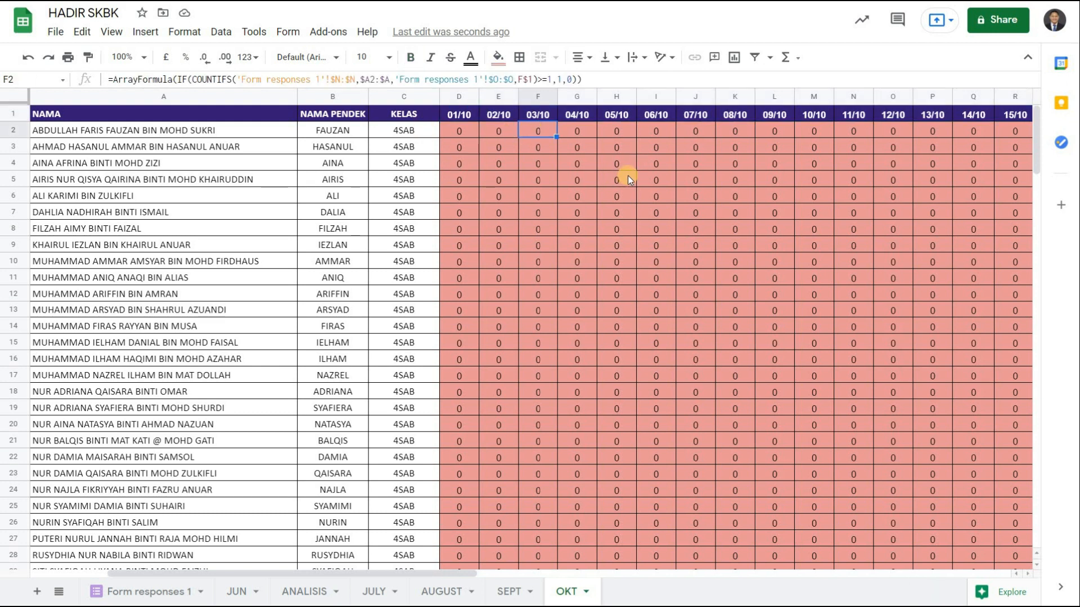
pyautogui.click(464, 133)
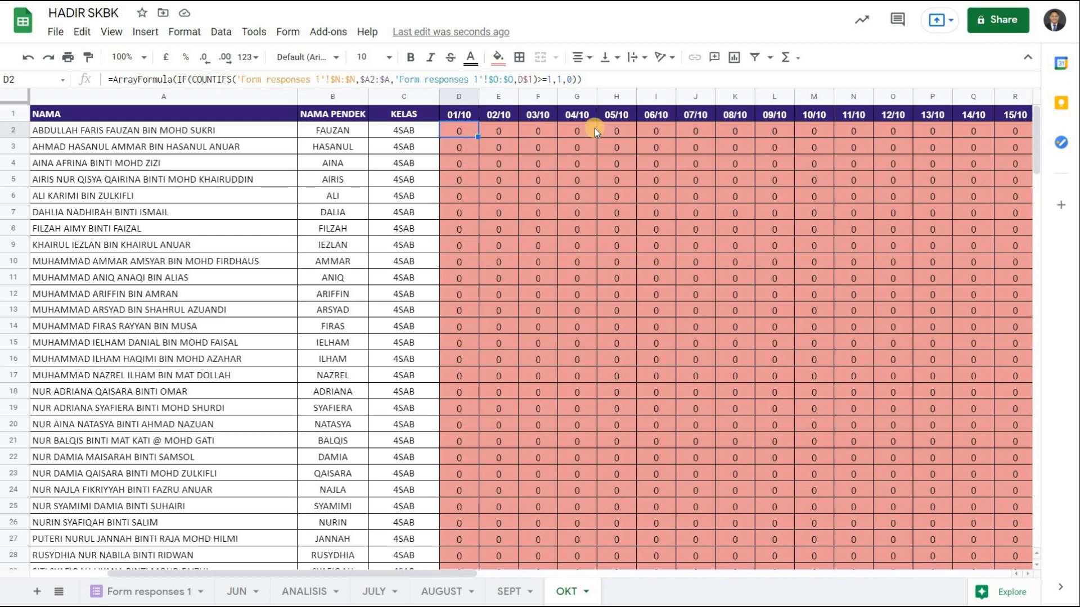
# - Try deleting the 04/10 and 05/10 columns from the OKT sheet and undo the deletion
pyautogui.moveTo(574, 100); pyautogui.dragTo(614, 101)
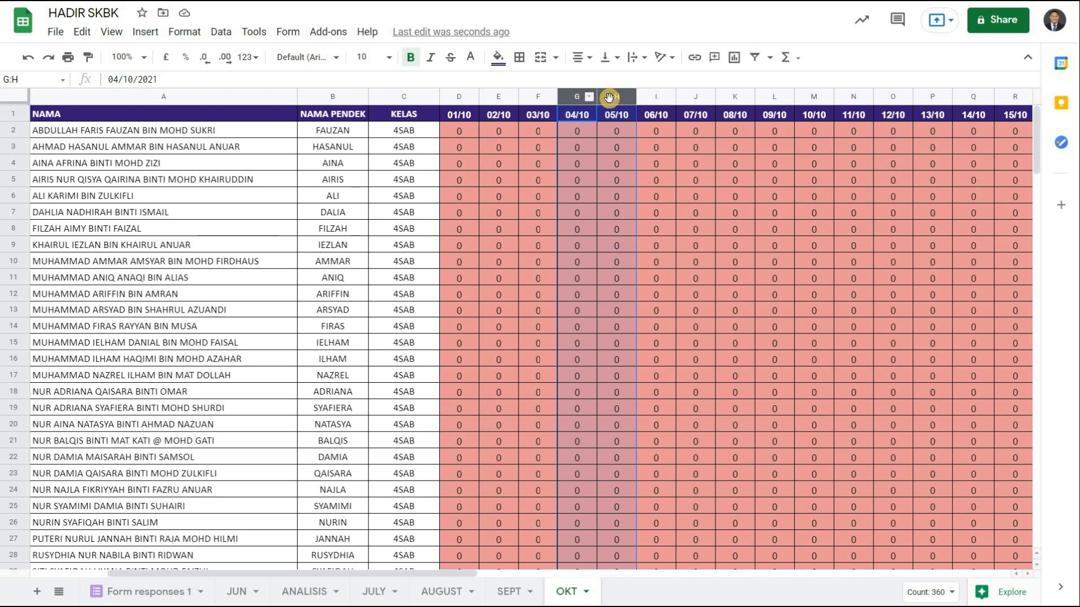
pyautogui.rightClick(610, 100)
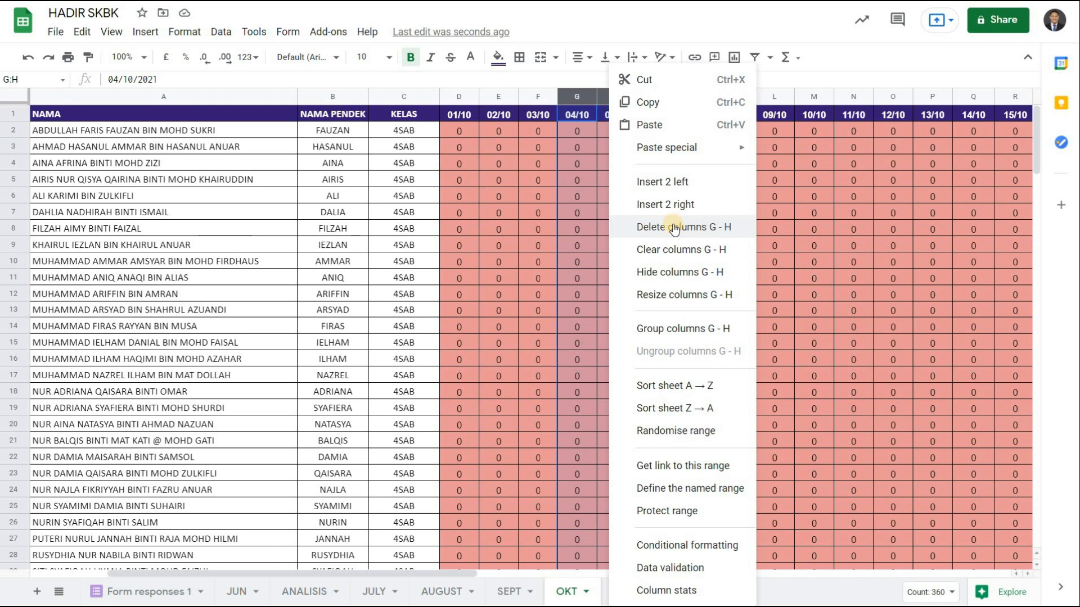
pyautogui.click(674, 227)
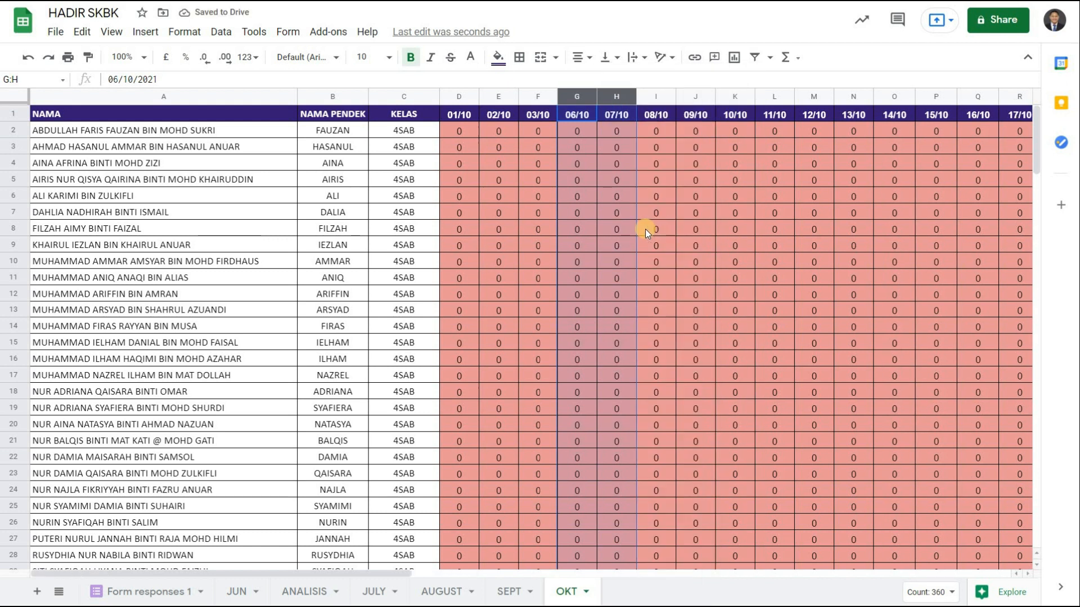
pyautogui.hotkey('ctrl', 'z')
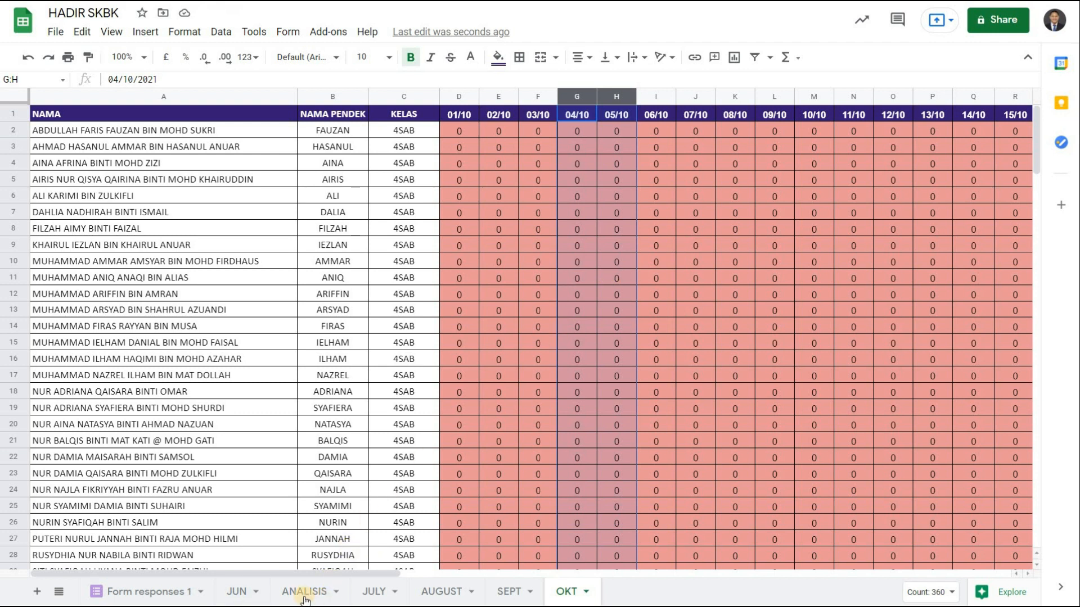
# - Add a new blank sheet and delete the existing ANALISIS sheet
pyautogui.click(38, 592)
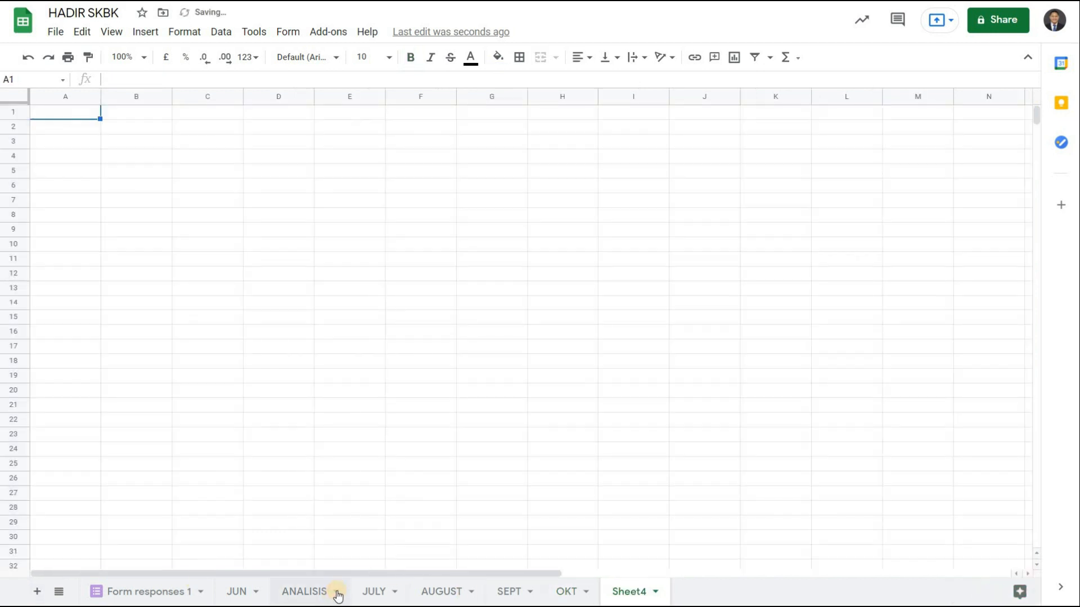
pyautogui.click(337, 593)
pyautogui.click(336, 593)
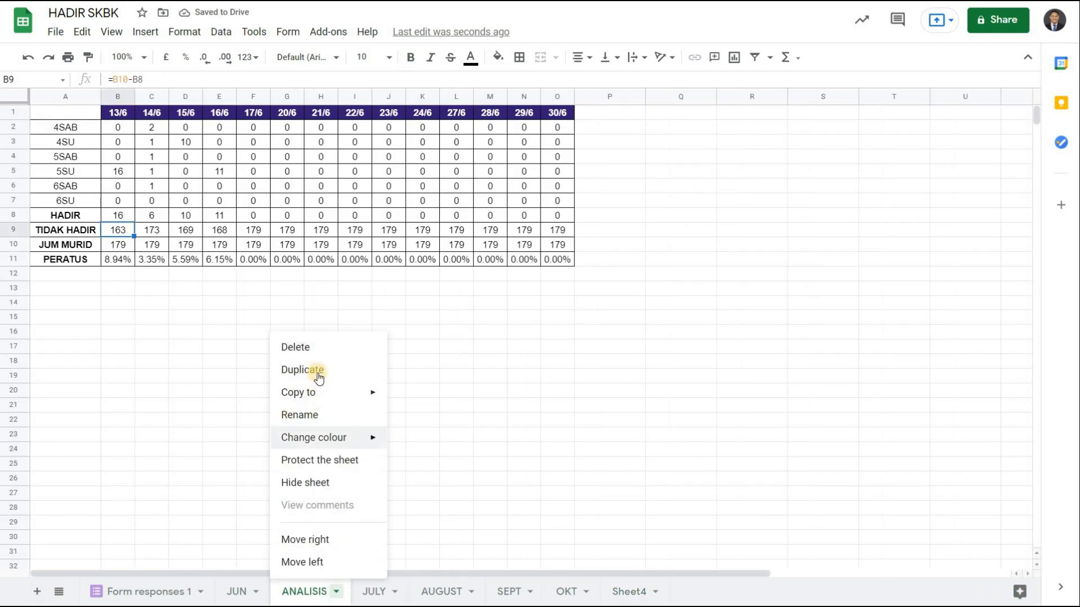
pyautogui.click(288, 346)
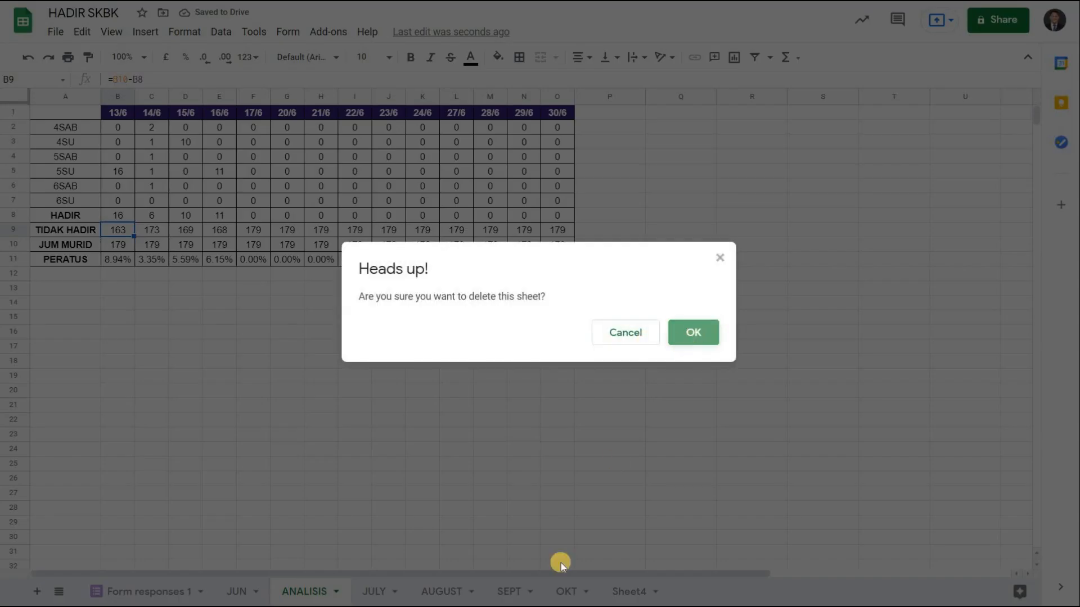
pyautogui.press('Return')
# - Rename the new blank sheet ANALISA
pyautogui.click(547, 592)
pyautogui.click(575, 591)
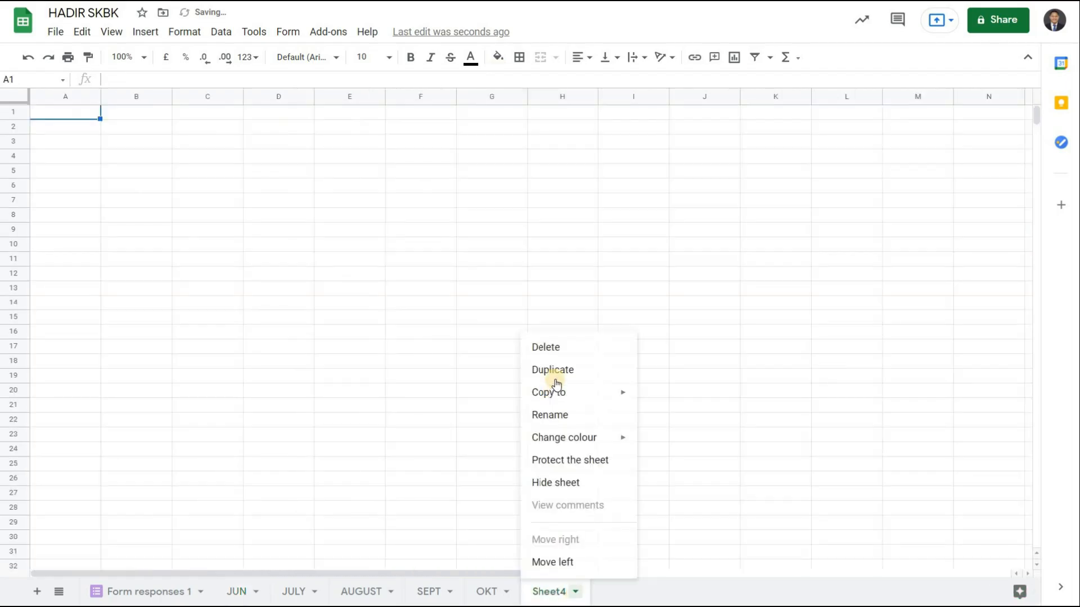
pyautogui.click(550, 414)
pyautogui.press('capslock')
pyautogui.write('ANALISA')
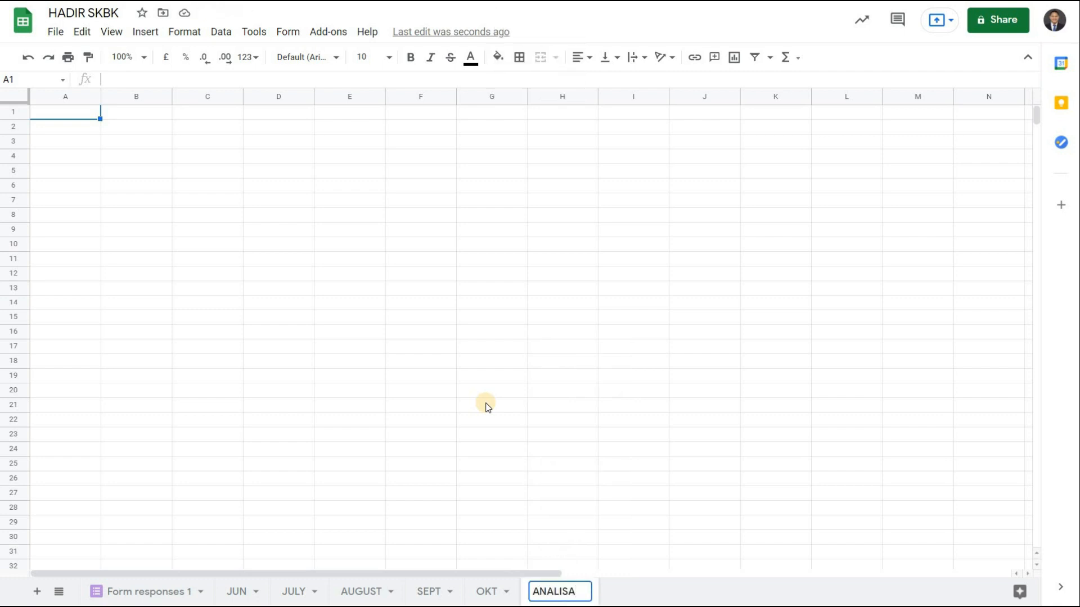
pyautogui.press('Return')
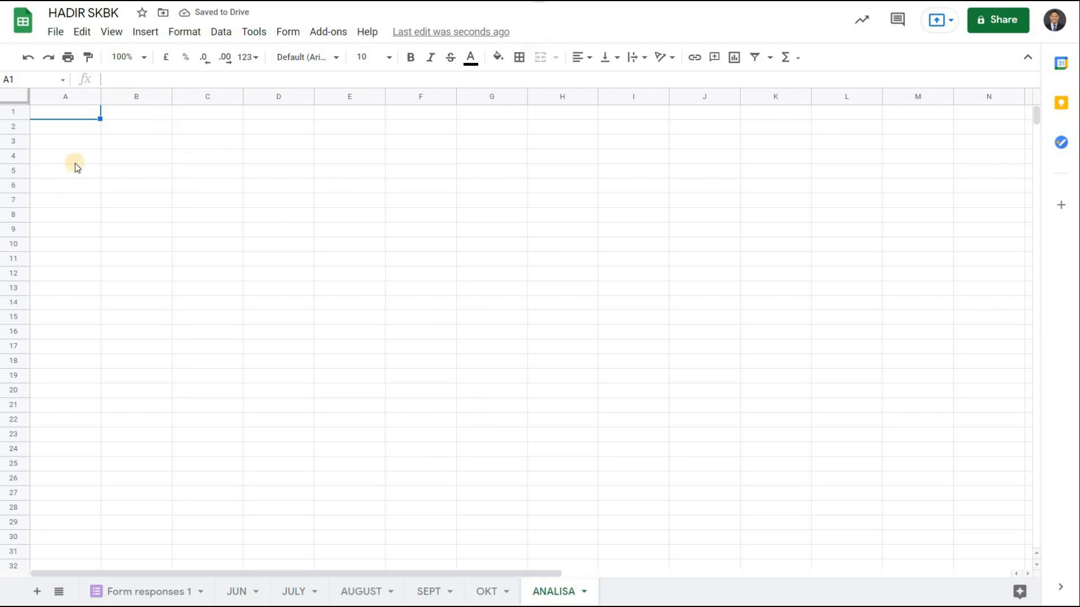
# - Enter the header NAMA KELAS in cell A1 of the ANALISA sheet
pyautogui.click(87, 130)
pyautogui.click(88, 113)
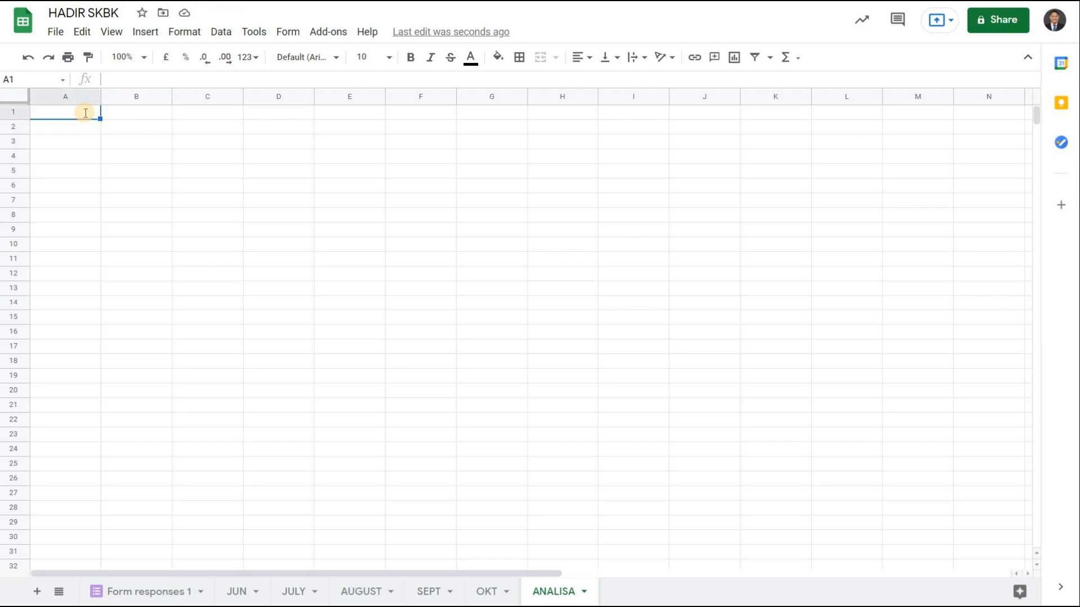
pyautogui.write('NAMA KEL')
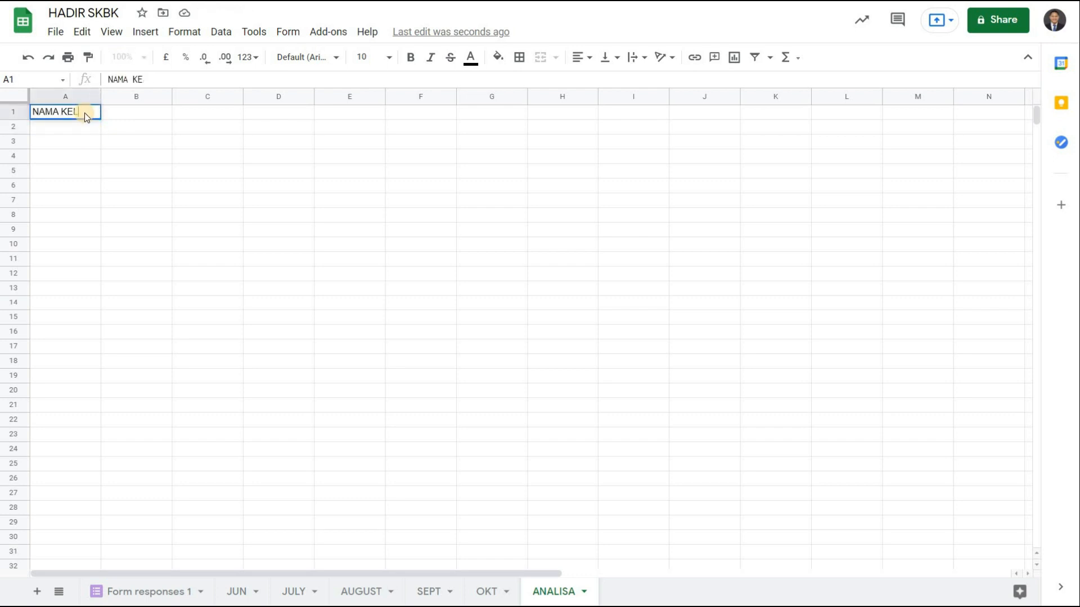
pyautogui.write('AS')
pyautogui.press('Return')
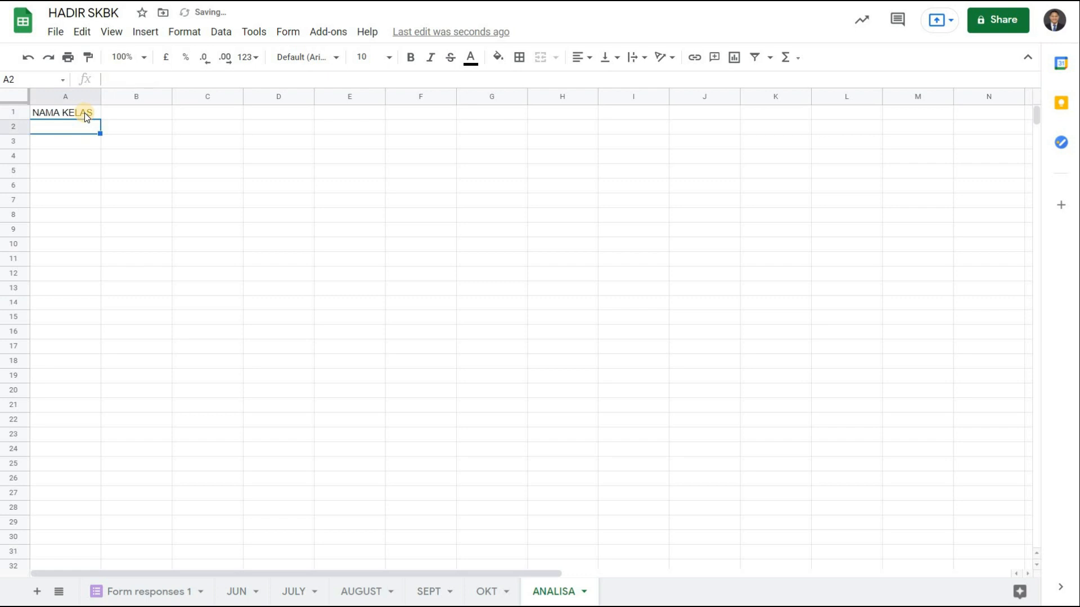
# - List the classes 4SAB, 4SU, 5SAB, 5SU, 6SAB and 6SU in cells A2 to A7
pyautogui.write('4SAB')
pyautogui.press('Return')
pyautogui.write('4SU')
pyautogui.press('Return')
pyautogui.write('5SAB')
pyautogui.press('Return')
pyautogui.write('5SU')
pyautogui.press('Return')
pyautogui.write('6SAB')
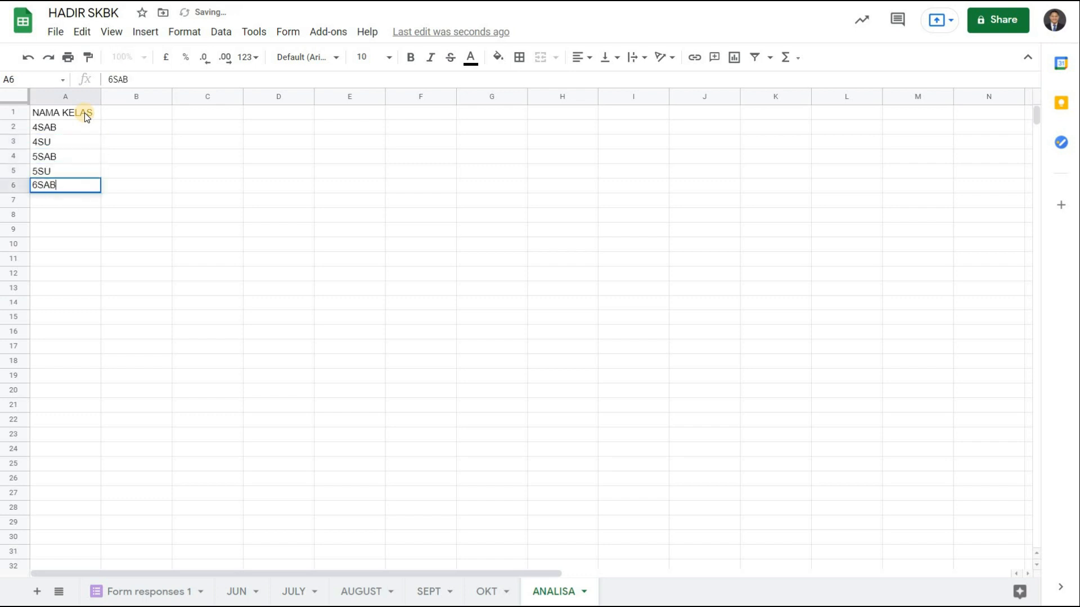
pyautogui.press('Return')
pyautogui.write('6SU')
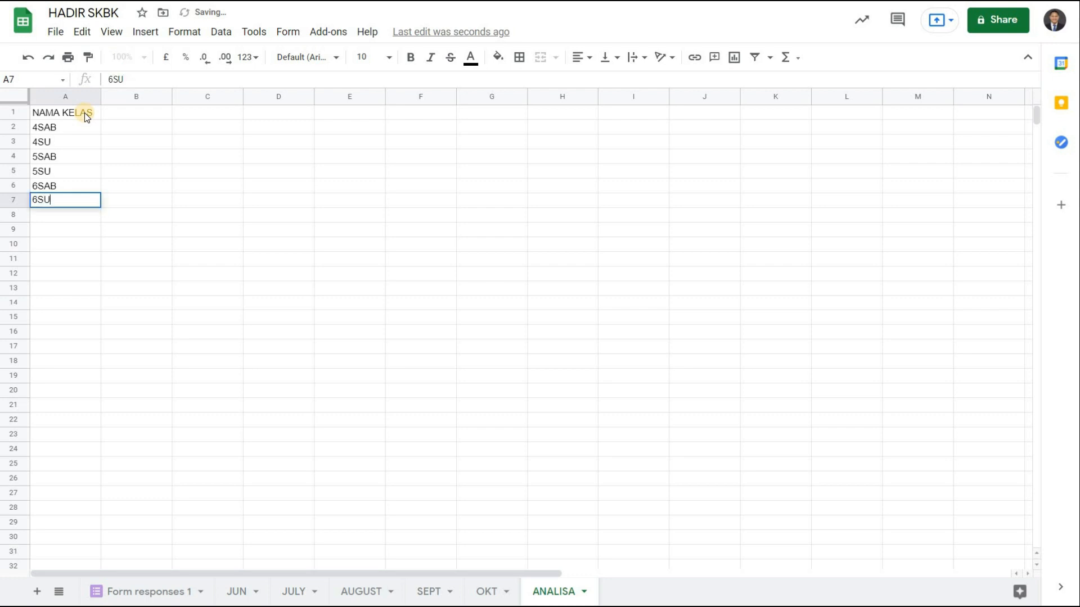
pyautogui.press('Return')
# - Copy the date headers 13/6 to 30/6 (D1:Q1) from the JUN sheet into ANALISA starting at B1
pyautogui.moveTo(120, 112); pyautogui.dragTo(619, 113)
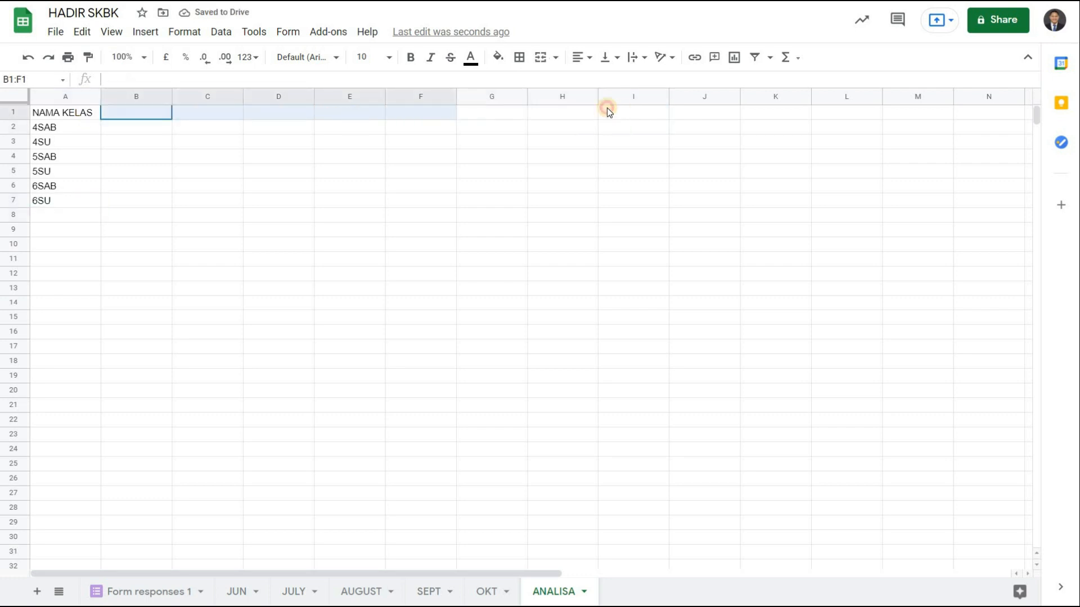
pyautogui.click(106, 113)
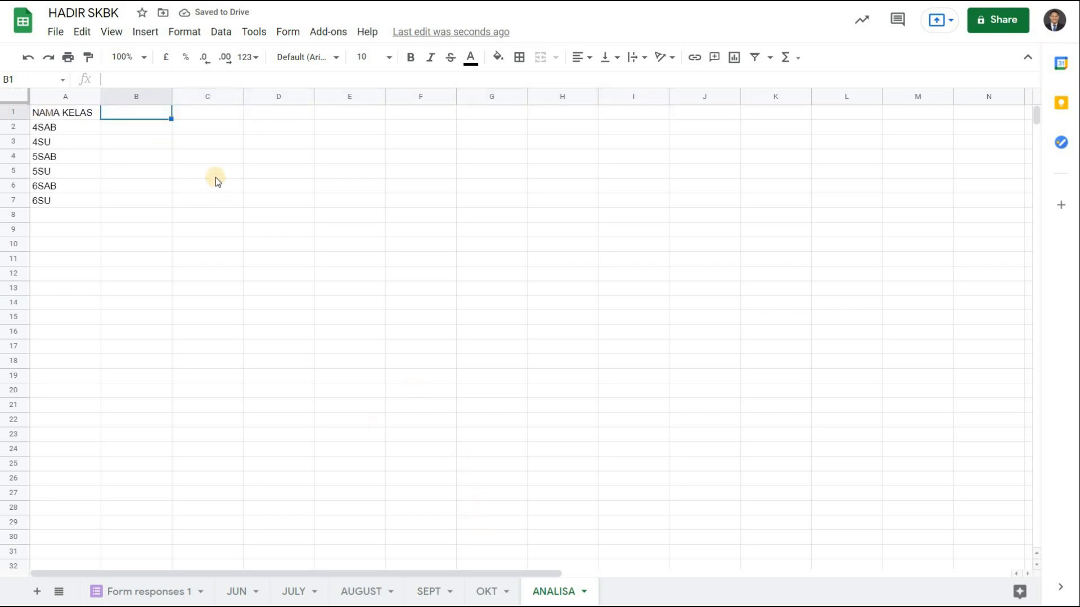
pyautogui.click(237, 592)
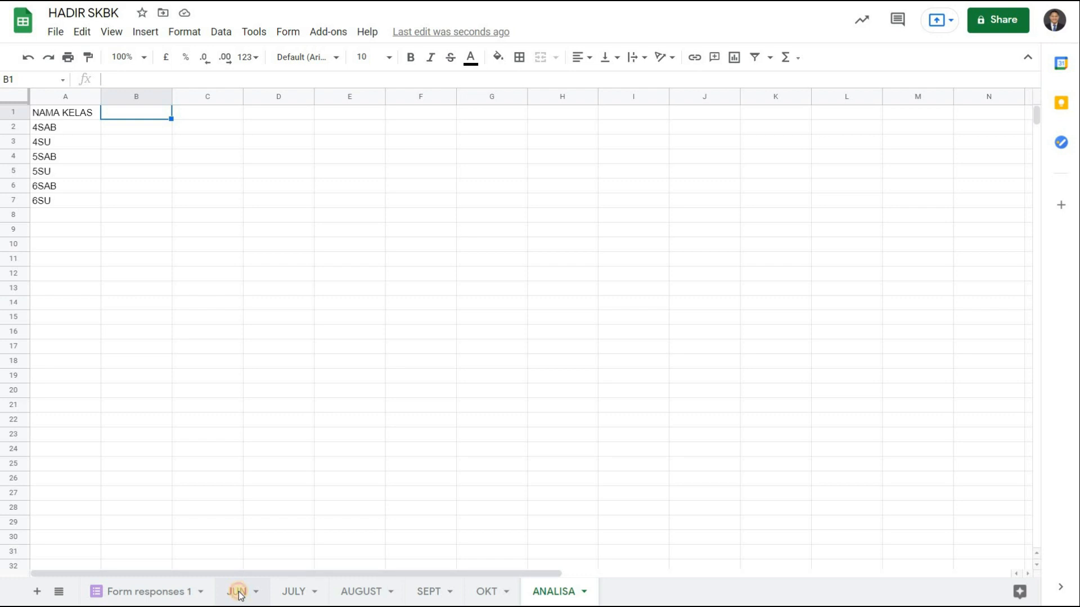
pyautogui.click(459, 114)
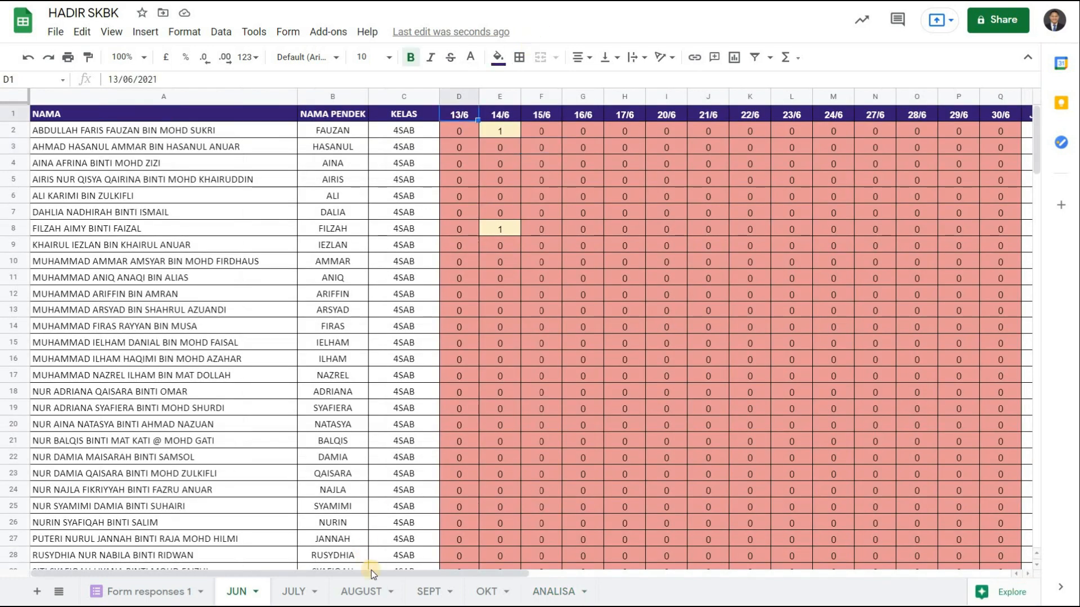
pyautogui.moveTo(371, 573); pyautogui.dragTo(559, 573)
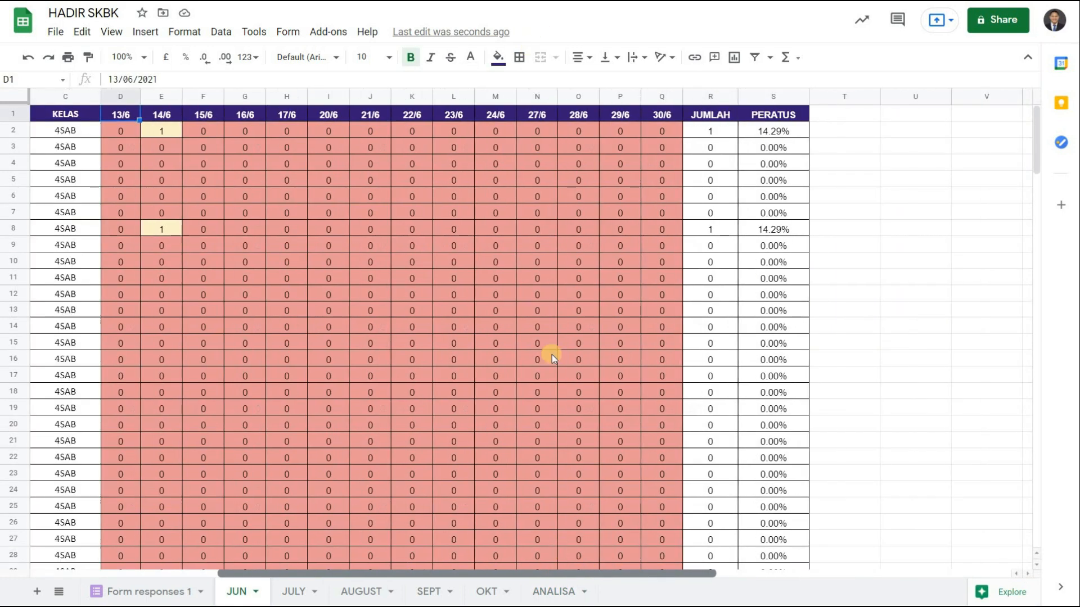
pyautogui.keyDown('shift'); pyautogui.click(662, 114); pyautogui.keyUp('shift')
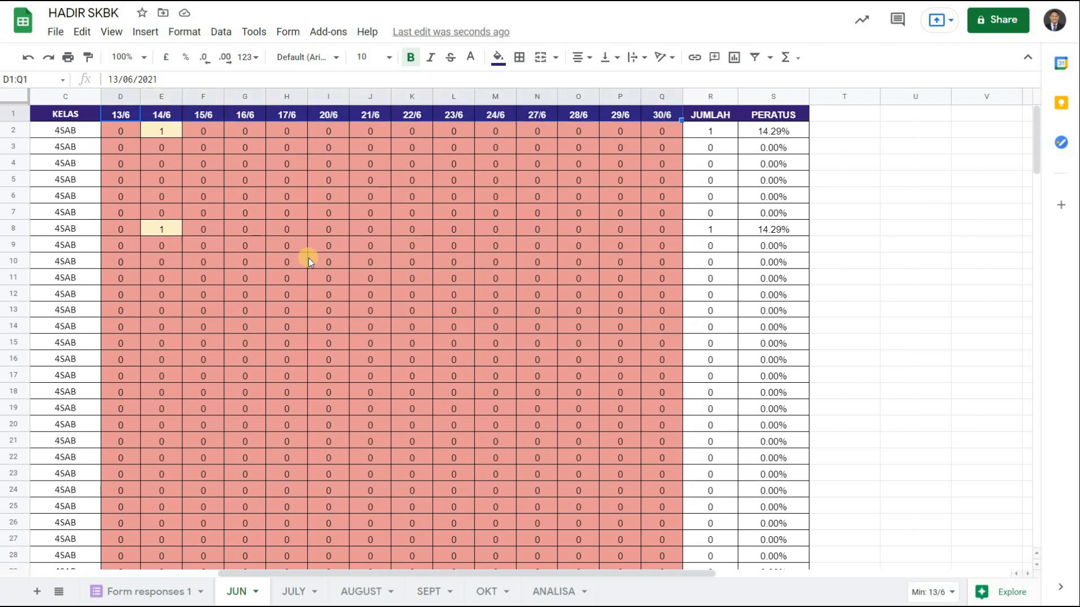
pyautogui.hotkey('ctrl', 'c')
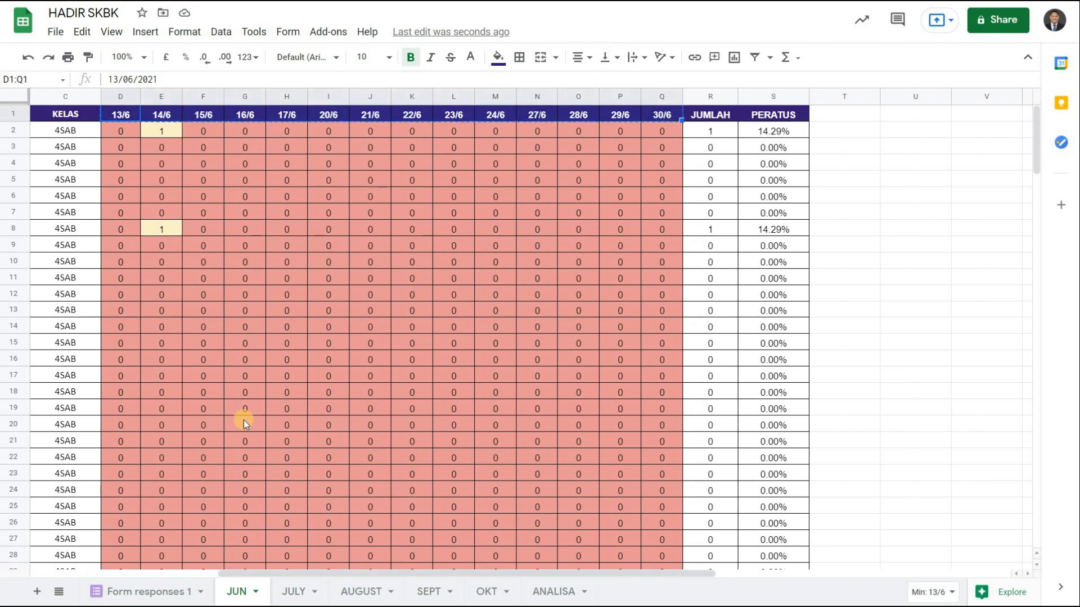
pyautogui.click(552, 593)
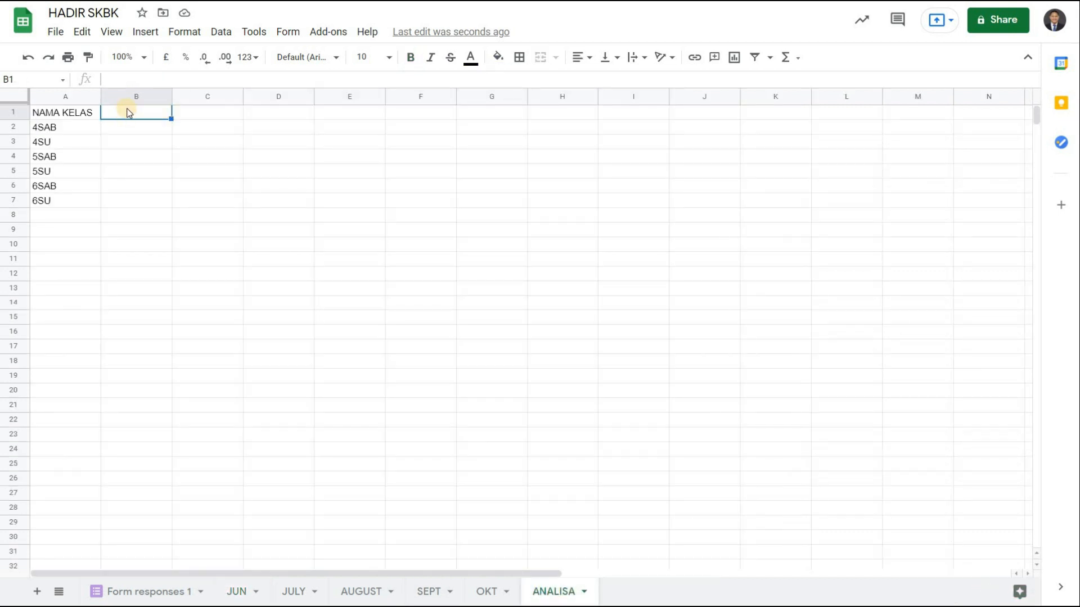
pyautogui.hotkey('ctrl', 'v')
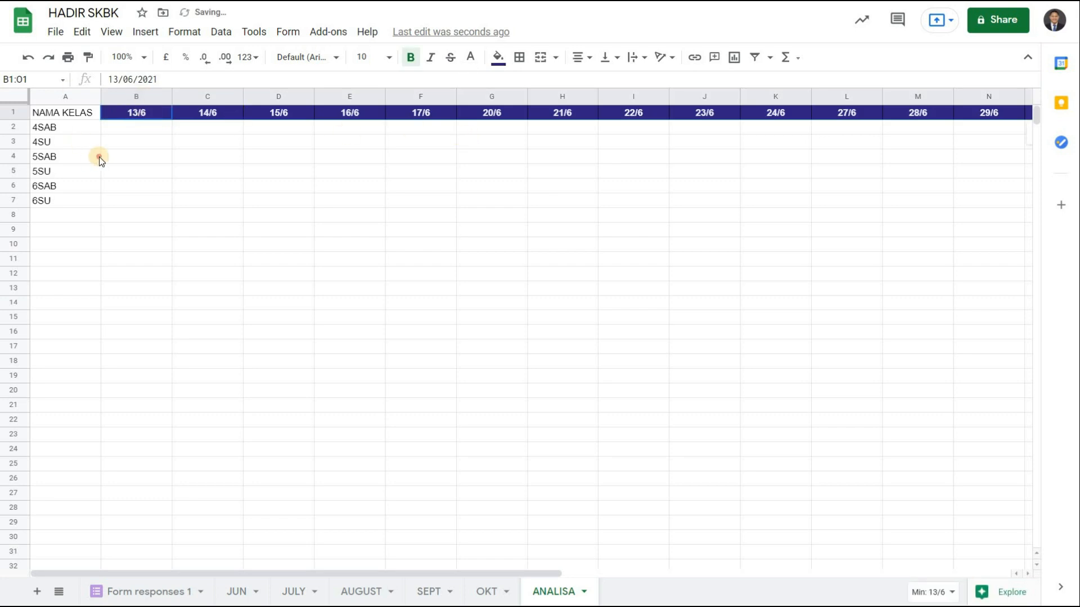
# - Narrow columns B through O to a uniform width that just fits the date headers
pyautogui.moveTo(135, 99); pyautogui.dragTo(1026, 119)
pyautogui.moveTo(649, 118); pyautogui.dragTo(554, 96)
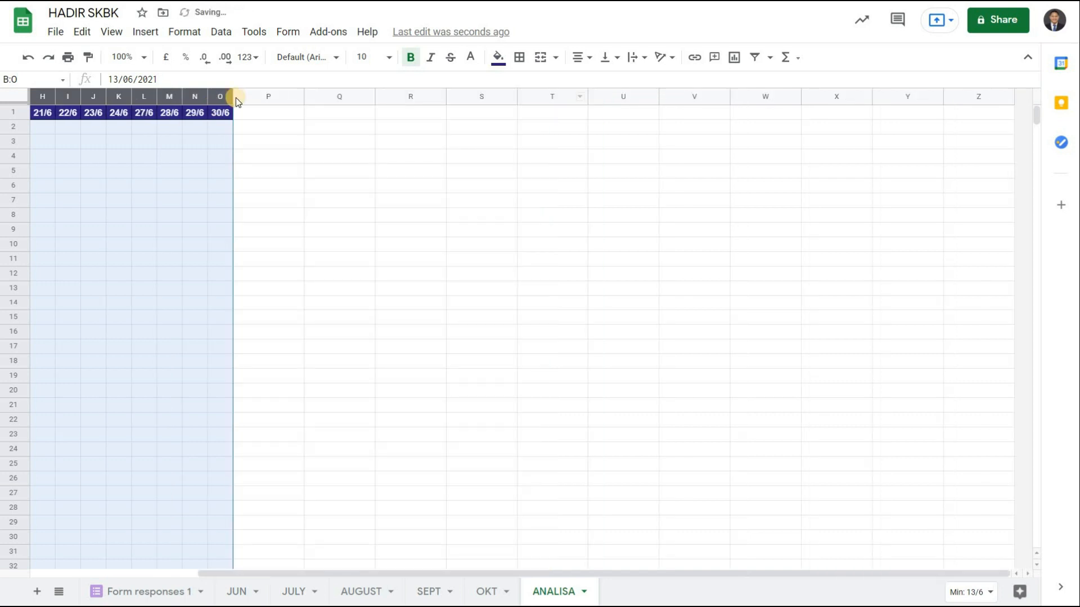
pyautogui.moveTo(290, 574); pyautogui.dragTo(116, 554)
pyautogui.moveTo(124, 98); pyautogui.dragTo(135, 130)
pyautogui.click(119, 126)
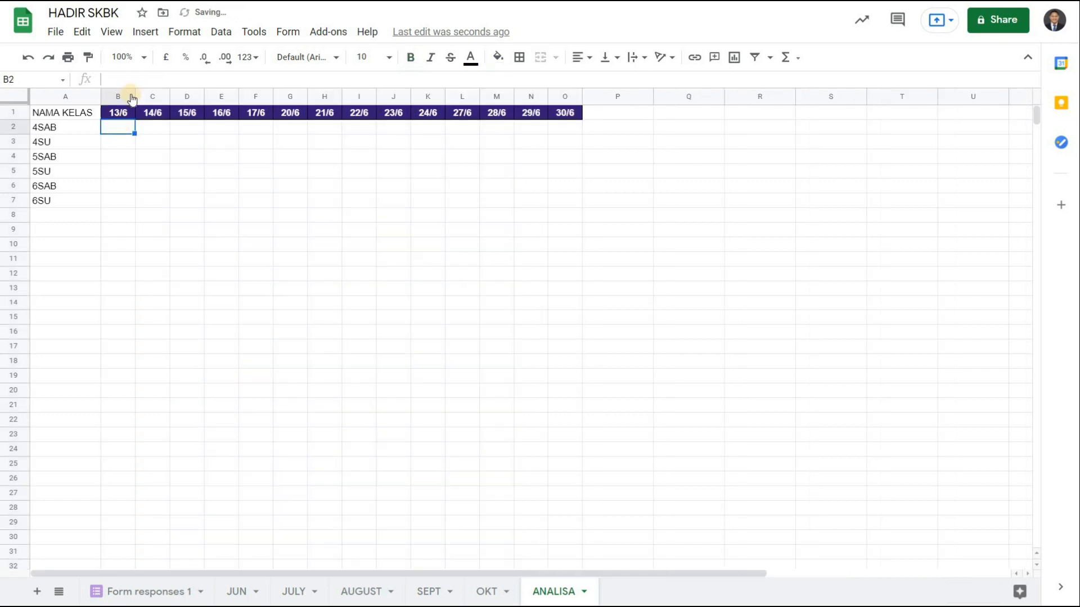
# - Start a SUMIFS formula in cell B2 for class 4SAB on 13/6
pyautogui.click(78, 128)
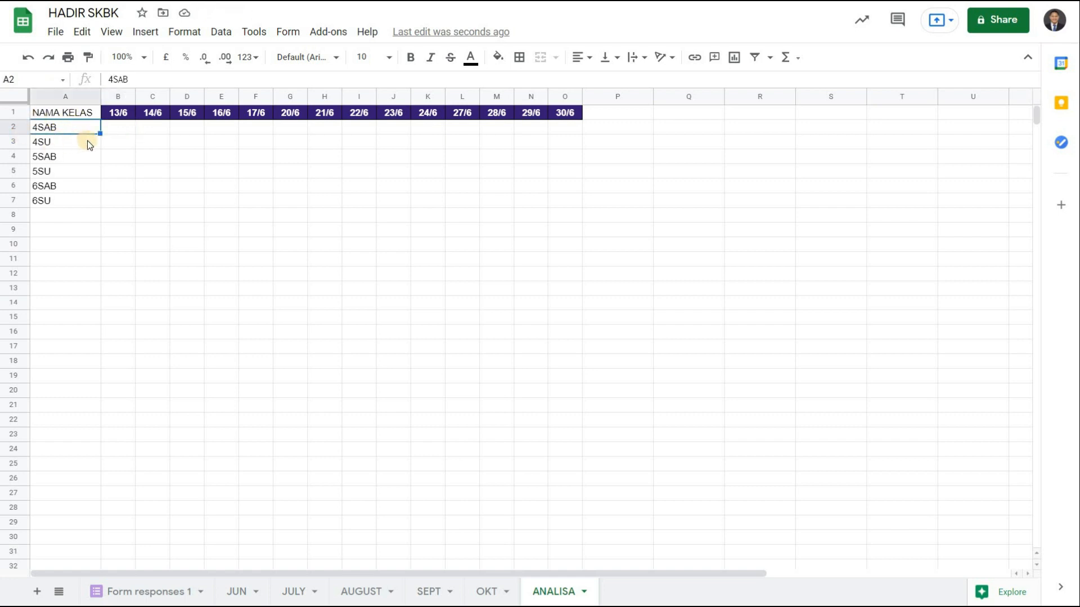
pyautogui.click(116, 113)
pyautogui.click(114, 127)
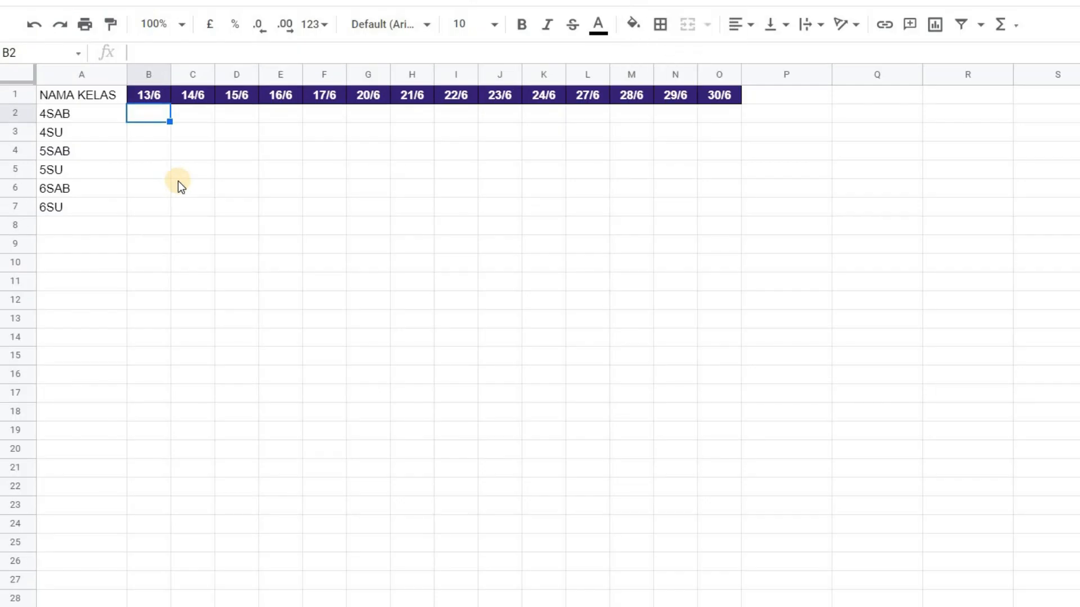
pyautogui.write('=')
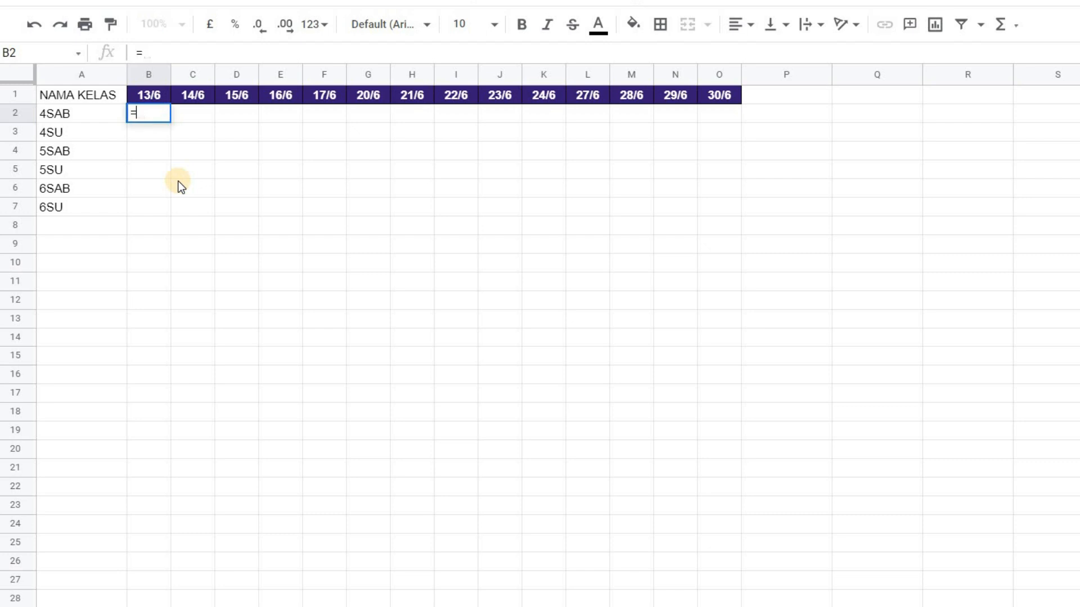
pyautogui.write('su')
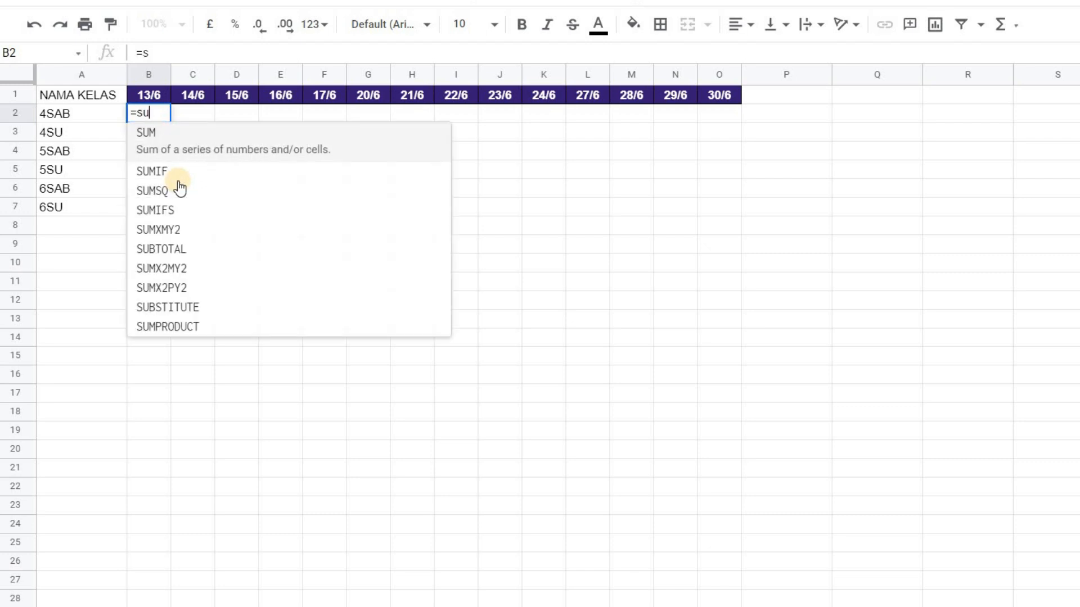
pyautogui.write('mi')
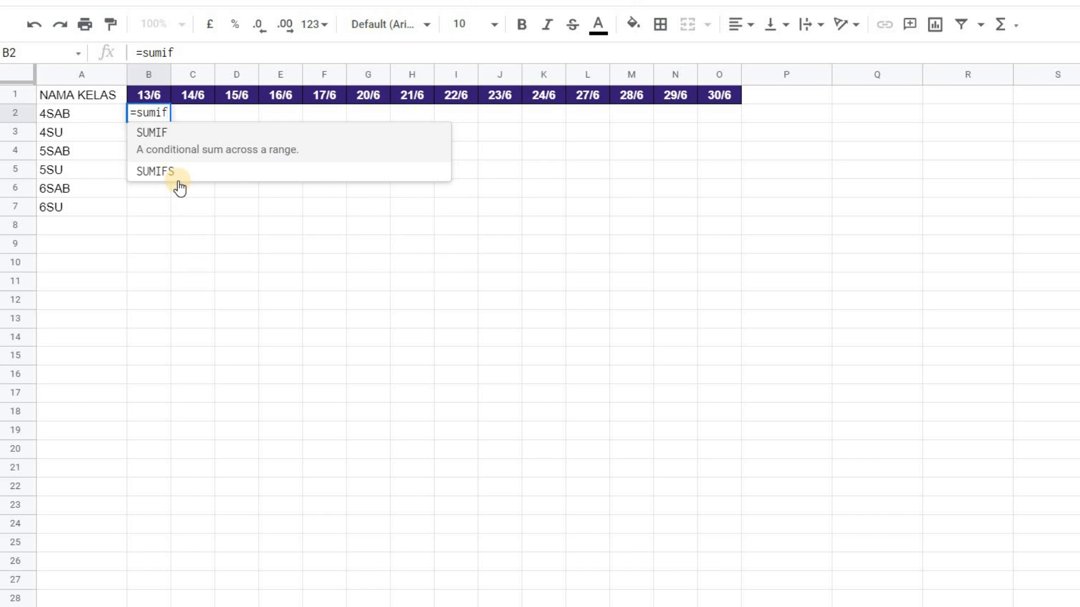
pyautogui.write('f')
pyautogui.click(179, 181)
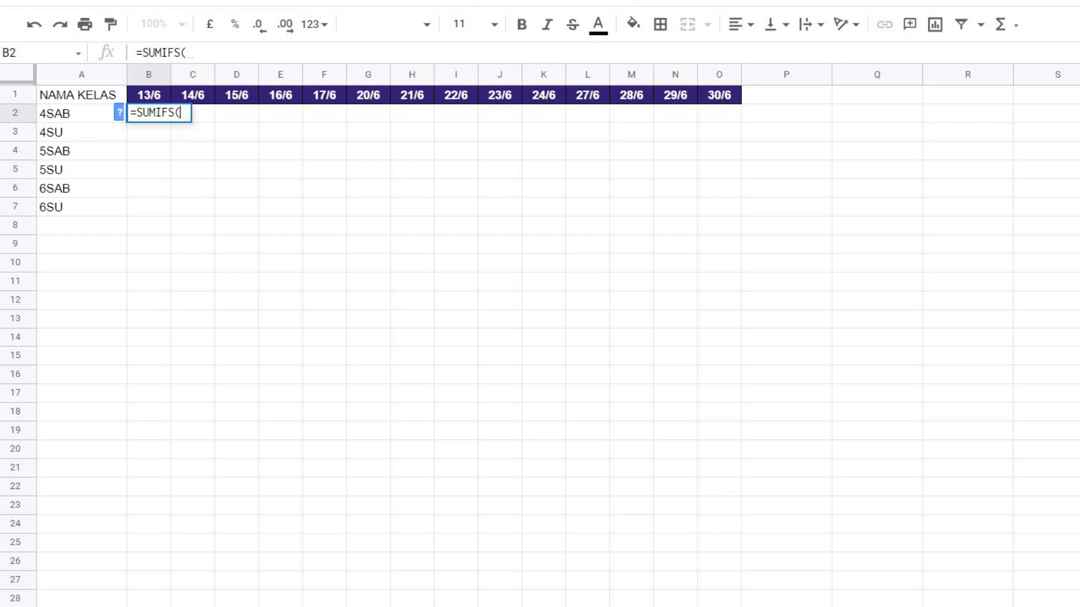
# - Set the SUMIFS sum range to D2:D180 on the JUN sheet and add a comma for the next argument
pyautogui.click(237, 591)
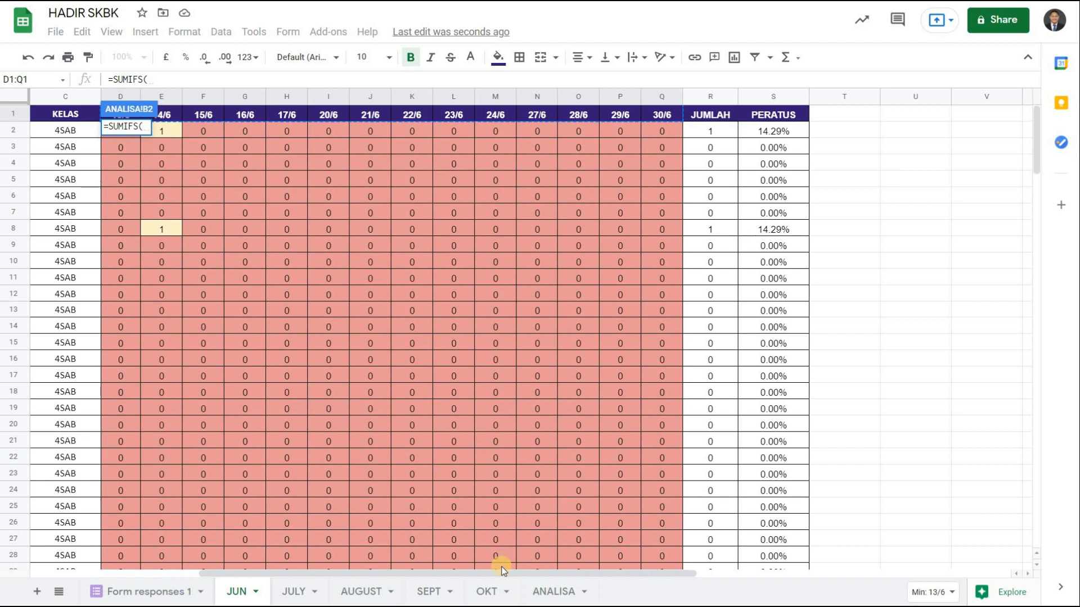
pyautogui.moveTo(497, 569); pyautogui.dragTo(354, 570)
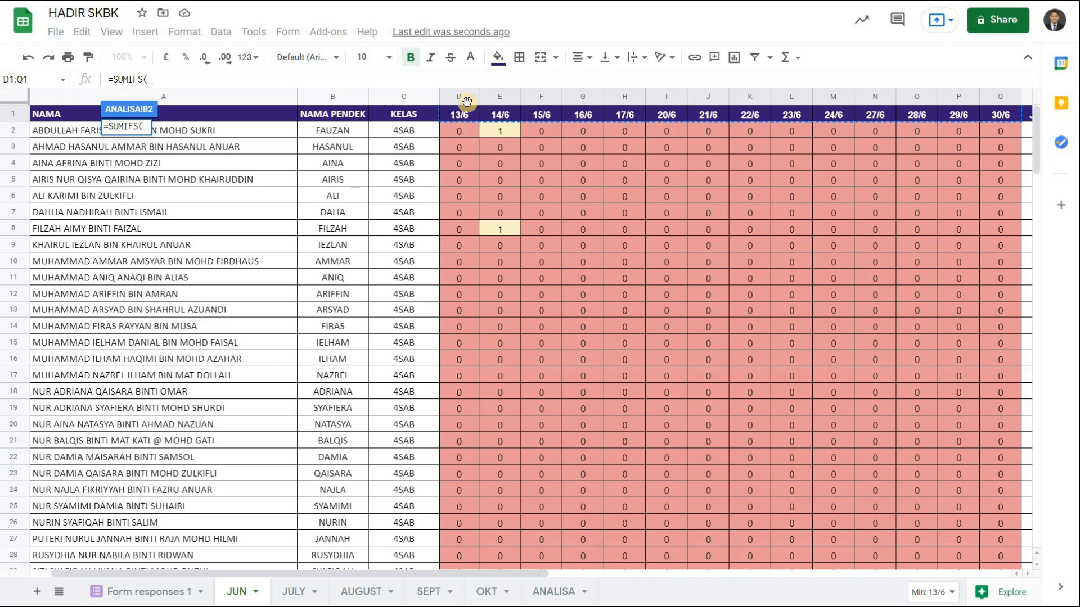
pyautogui.click(459, 129)
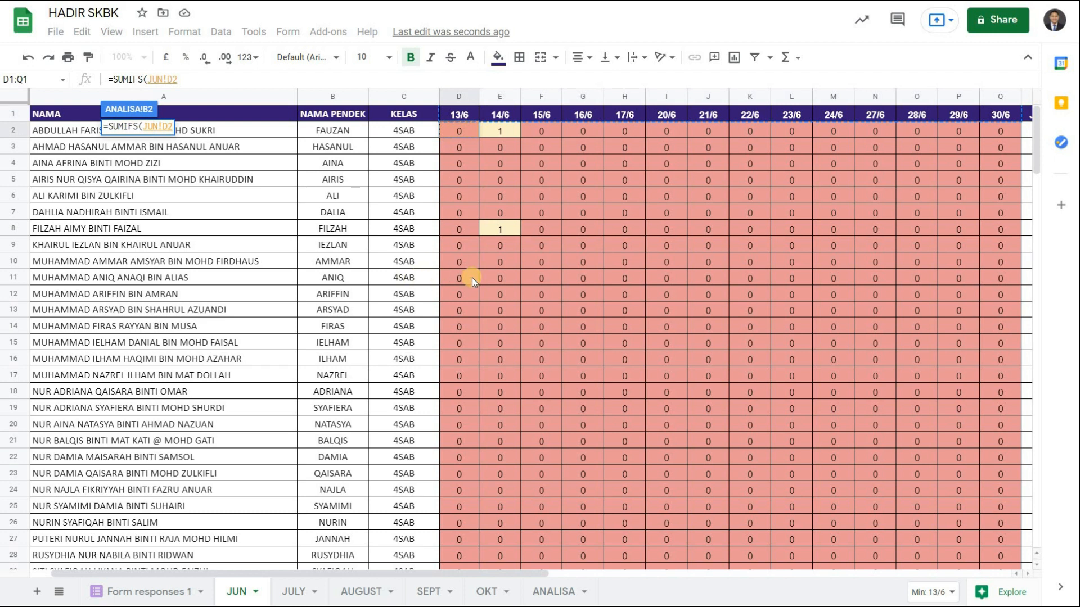
pyautogui.scroll(-5, 472, 278)
pyautogui.scroll(-20, 471, 278)
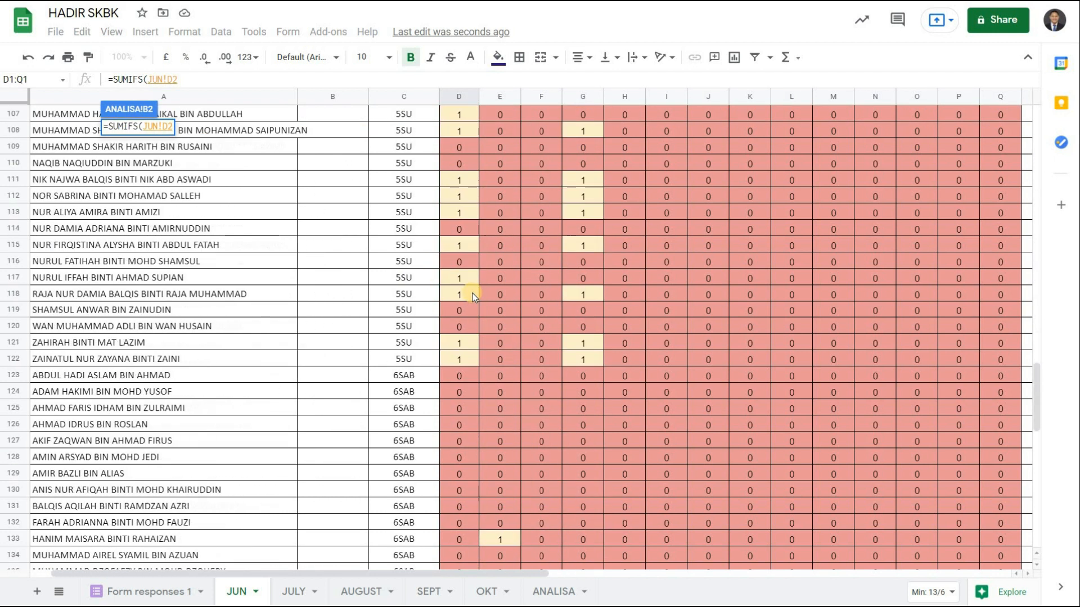
pyautogui.scroll(-5, 471, 292)
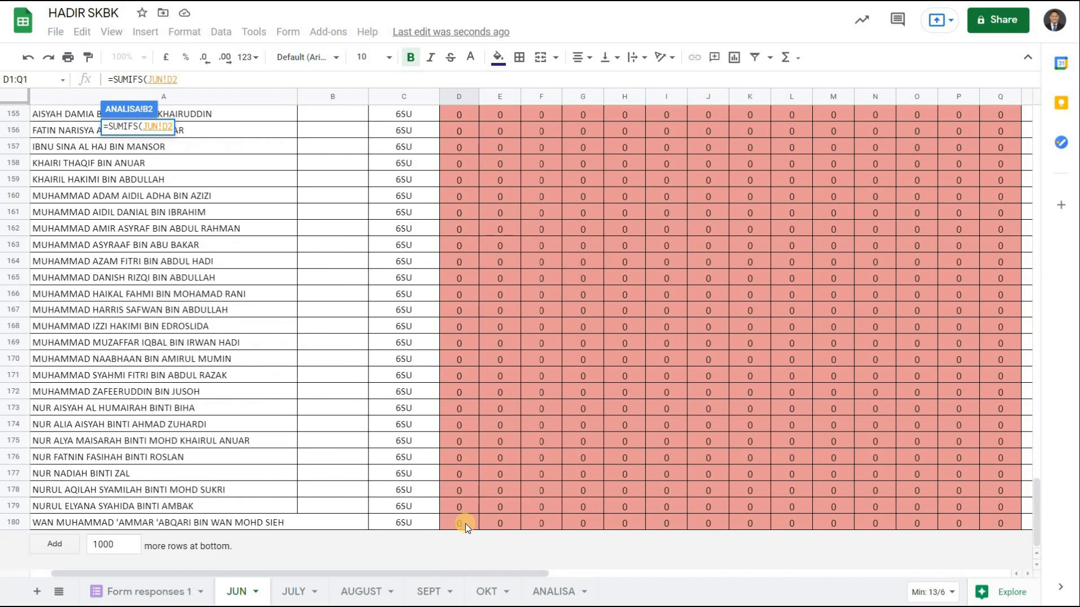
pyautogui.keyDown('shift'); pyautogui.click(464, 524); pyautogui.keyUp('shift')
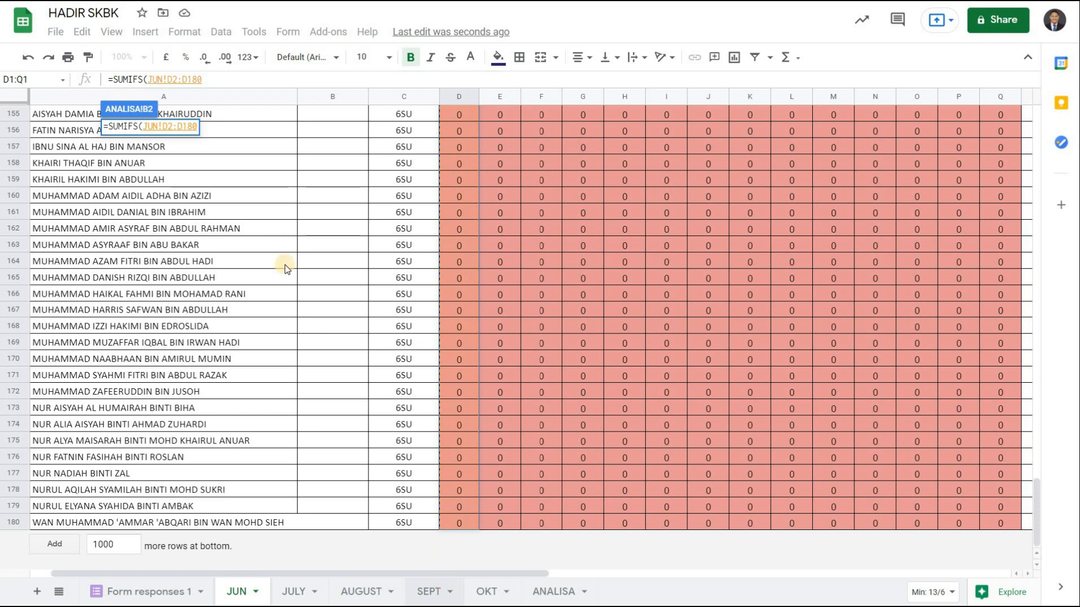
pyautogui.click(218, 77)
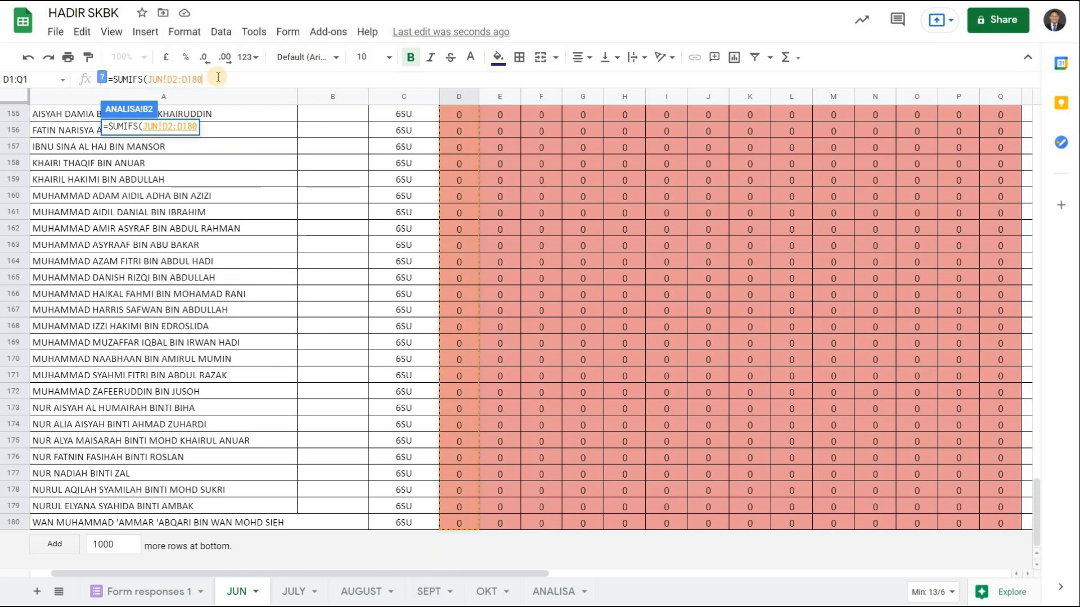
pyautogui.write(',')
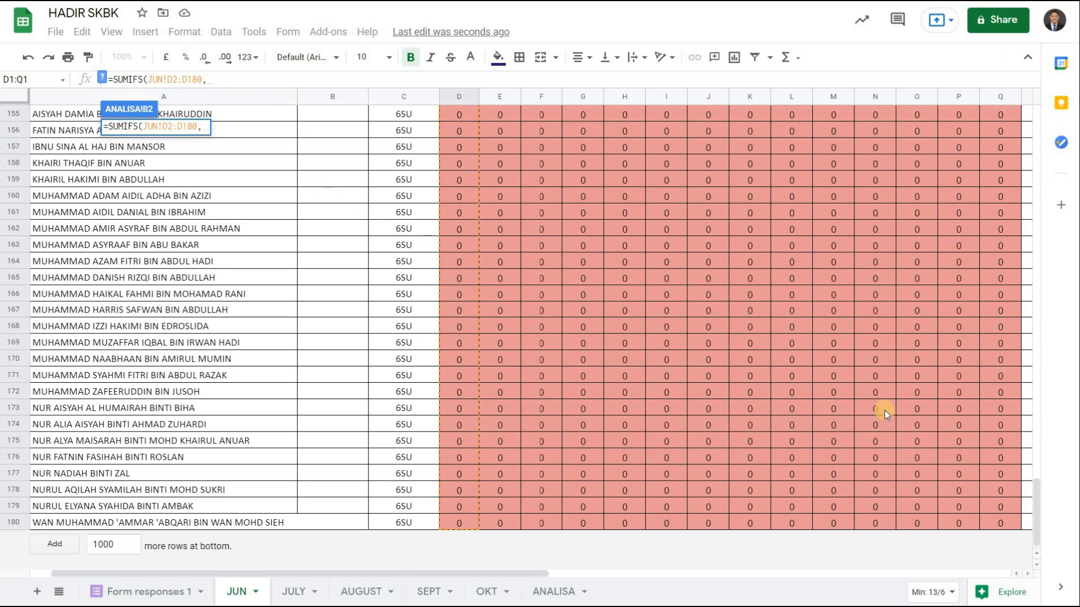
# - Add the class column C2:C180 on the JUN sheet as the SUMIFS criteria range
pyautogui.moveTo(1036, 502); pyautogui.dragTo(978, 107)
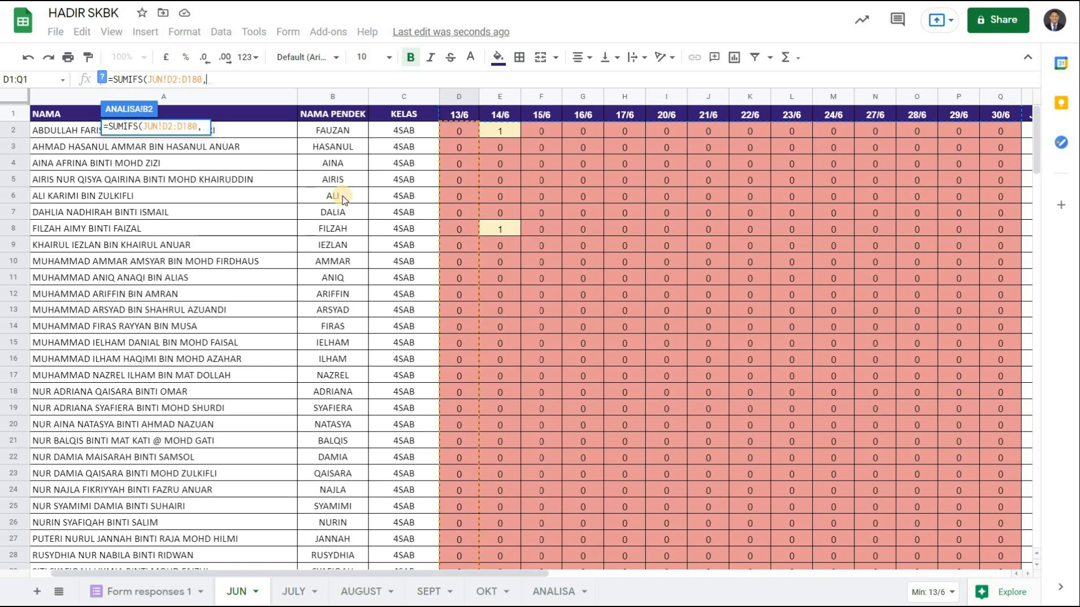
pyautogui.click(408, 130)
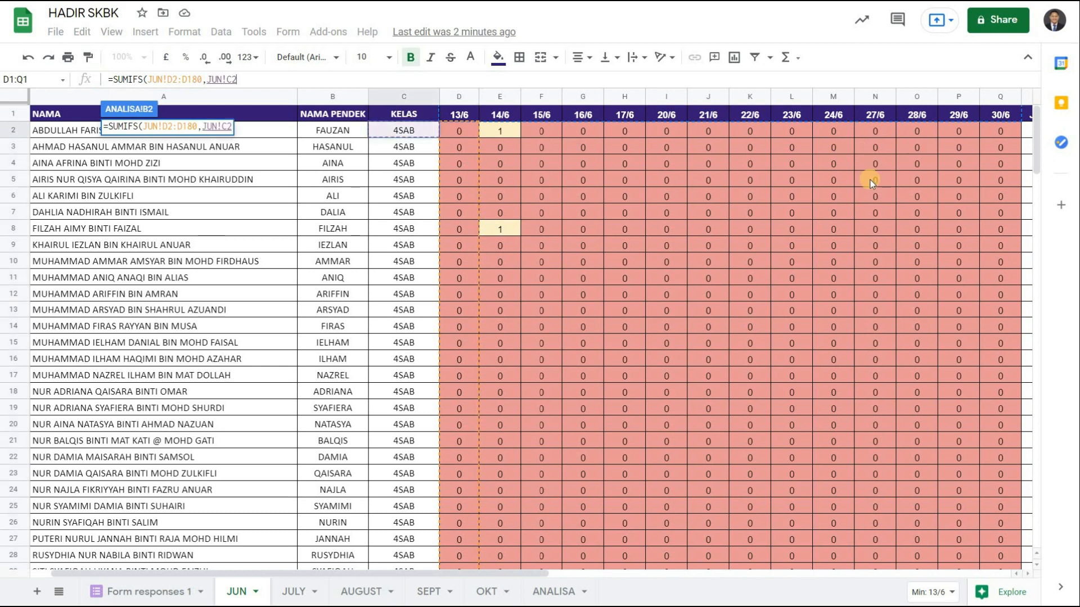
pyautogui.scroll(-20, 1036, 323)
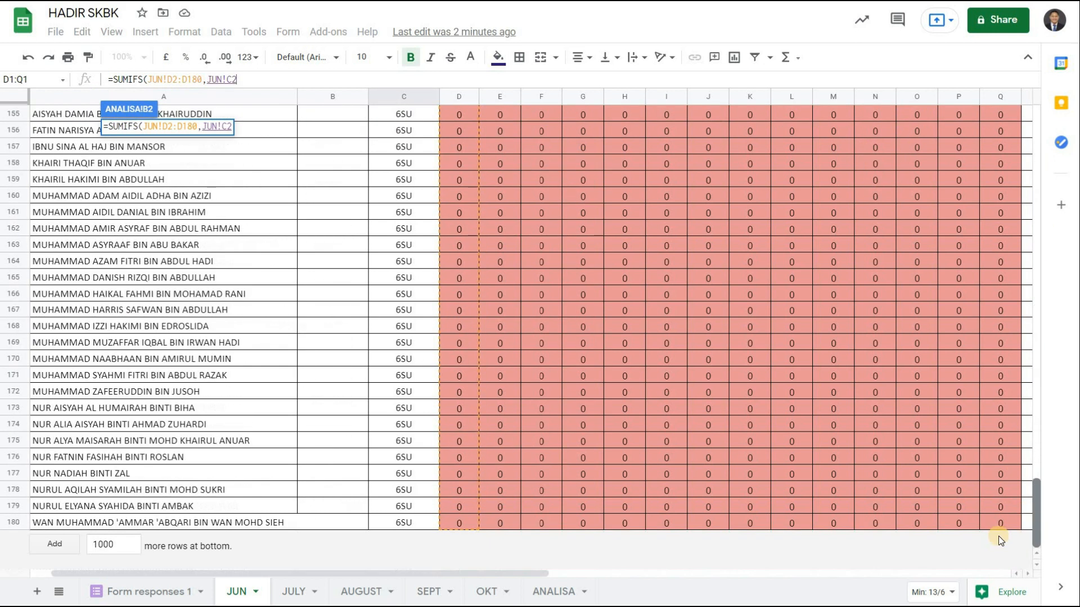
pyautogui.keyDown('shift'); pyautogui.click(406, 522); pyautogui.keyUp('shift')
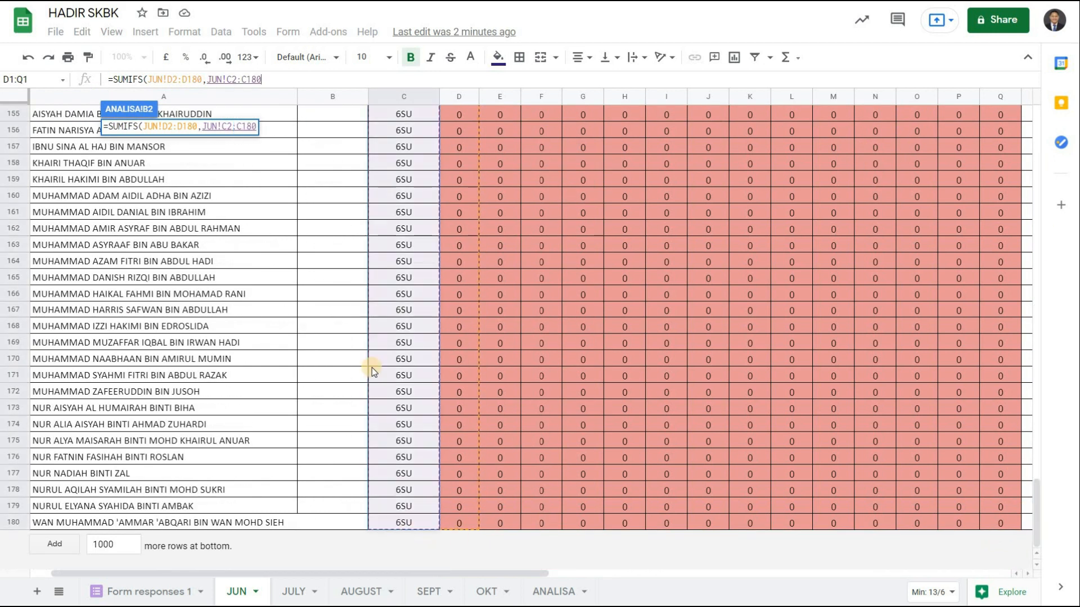
pyautogui.moveTo(270, 79); pyautogui.dragTo(198, 82)
pyautogui.click(276, 81)
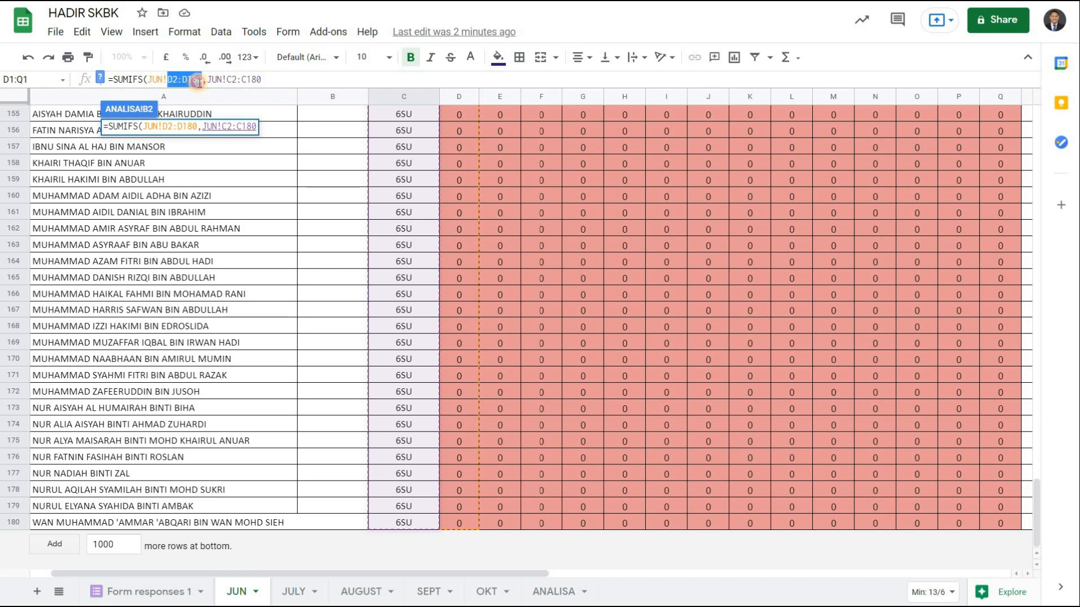
# - Complete the SUMIFS formula in B2 with ANALISA cell A2 as the class criterion and dismiss the suggested auto-fill
pyautogui.click(287, 79)
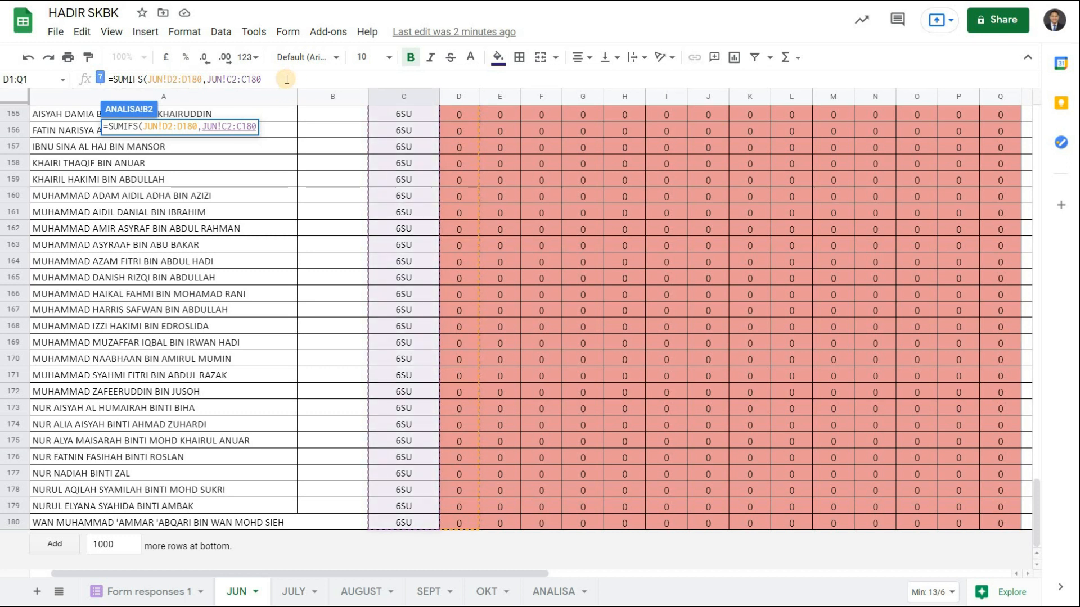
pyautogui.write(',')
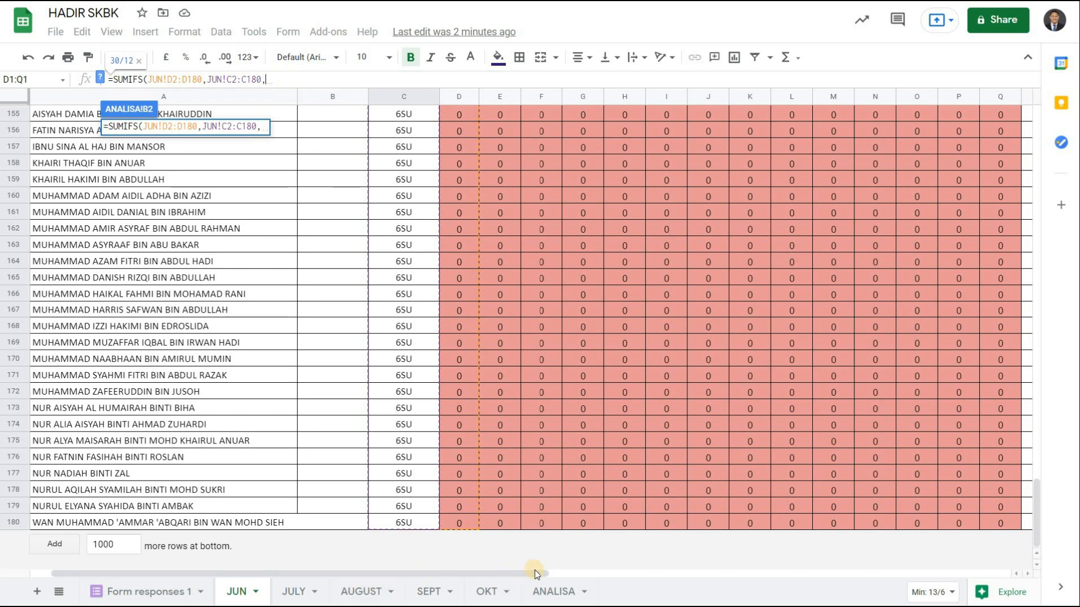
pyautogui.click(546, 598)
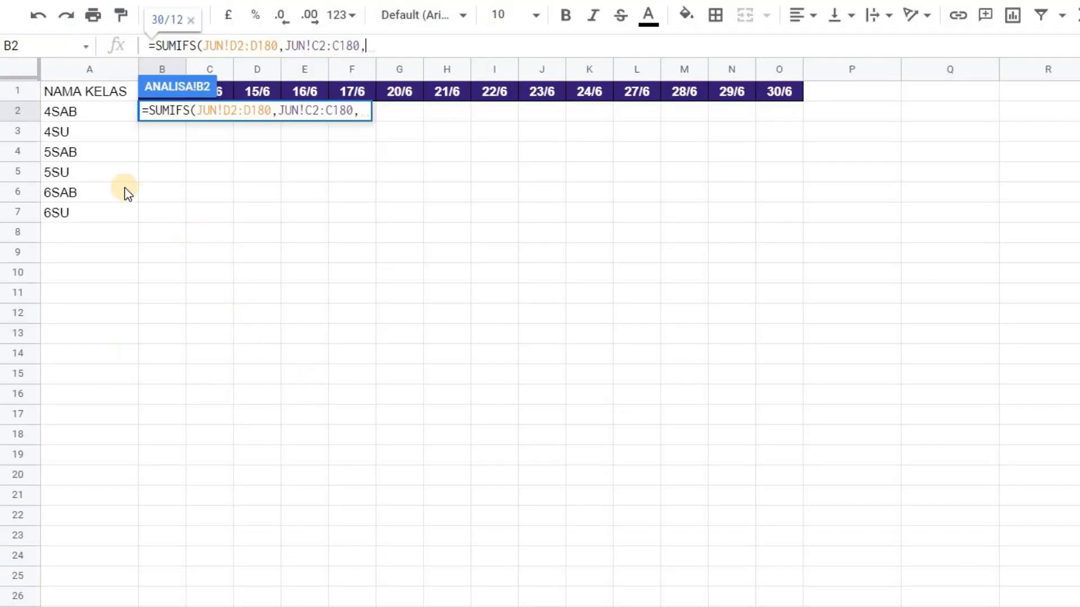
pyautogui.click(97, 113)
pyautogui.write(')')
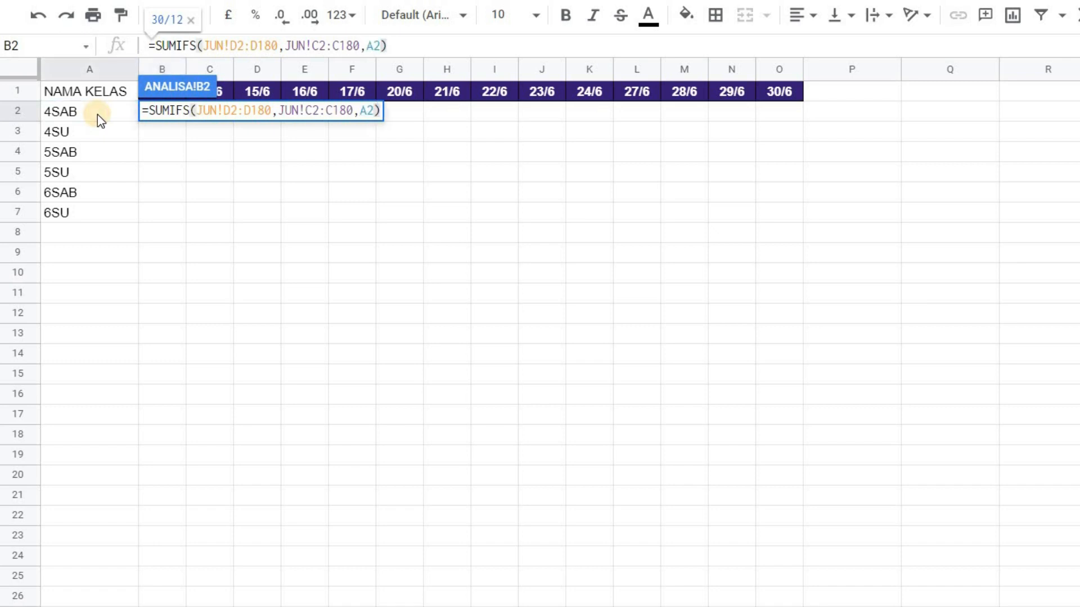
pyautogui.press('Return')
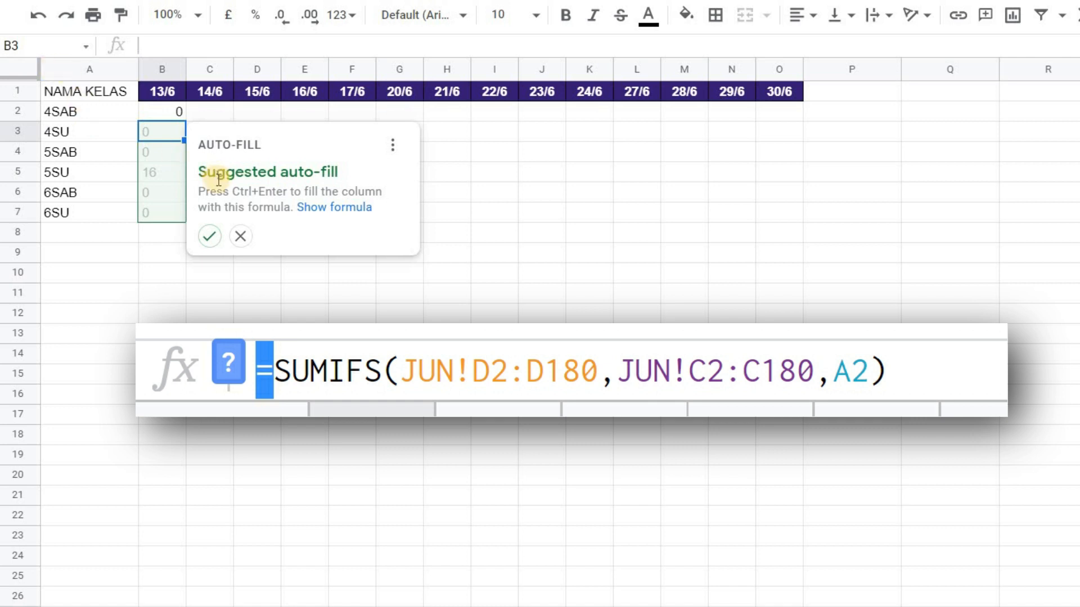
pyautogui.click(242, 242)
# - Center the 13/6 total for class 4SAB in cell B2
pyautogui.click(179, 112)
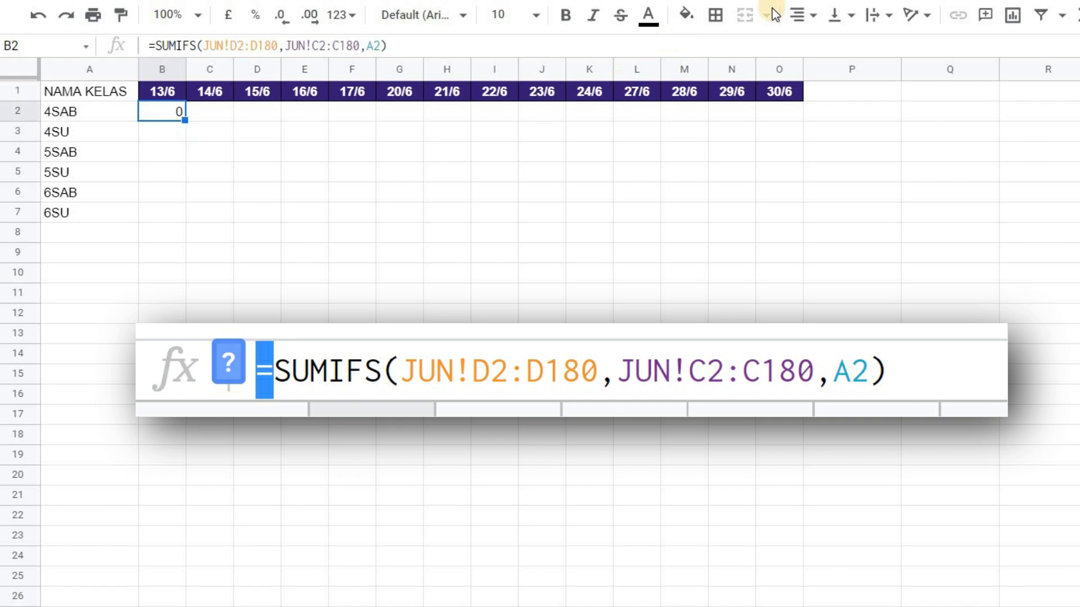
pyautogui.click(805, 14)
pyautogui.click(824, 48)
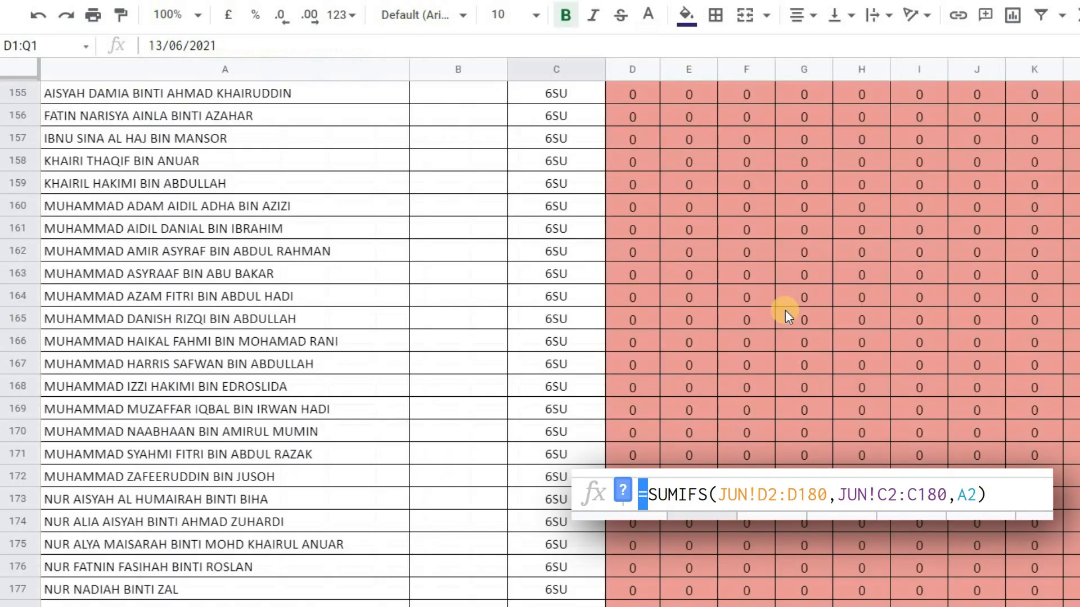
# - Check the 13/6 attendance values of class 4SAB in D2:D33 on the JUN sheet
pyautogui.scroll(20, 811, 329)
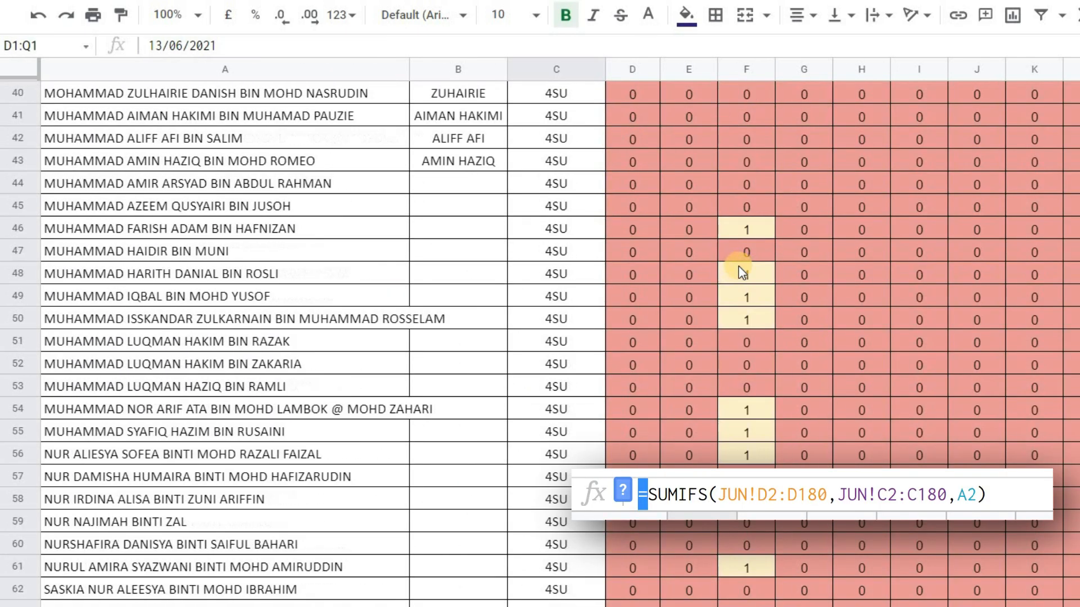
pyautogui.click(633, 431)
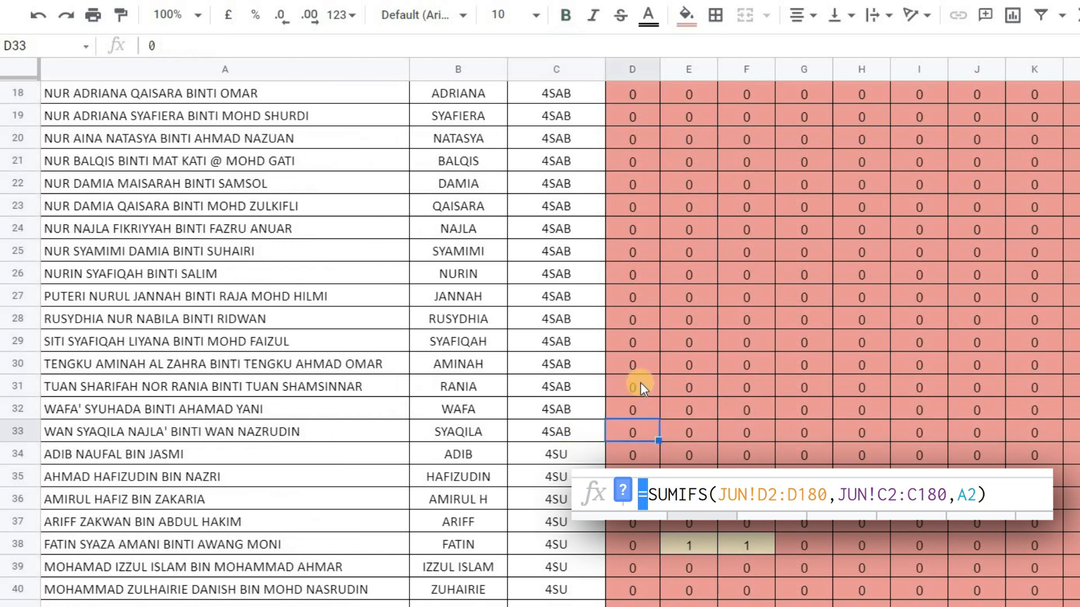
pyautogui.scroll(6, 617, 117)
pyautogui.keyDown('shift'); pyautogui.click(626, 116); pyautogui.keyUp('shift')
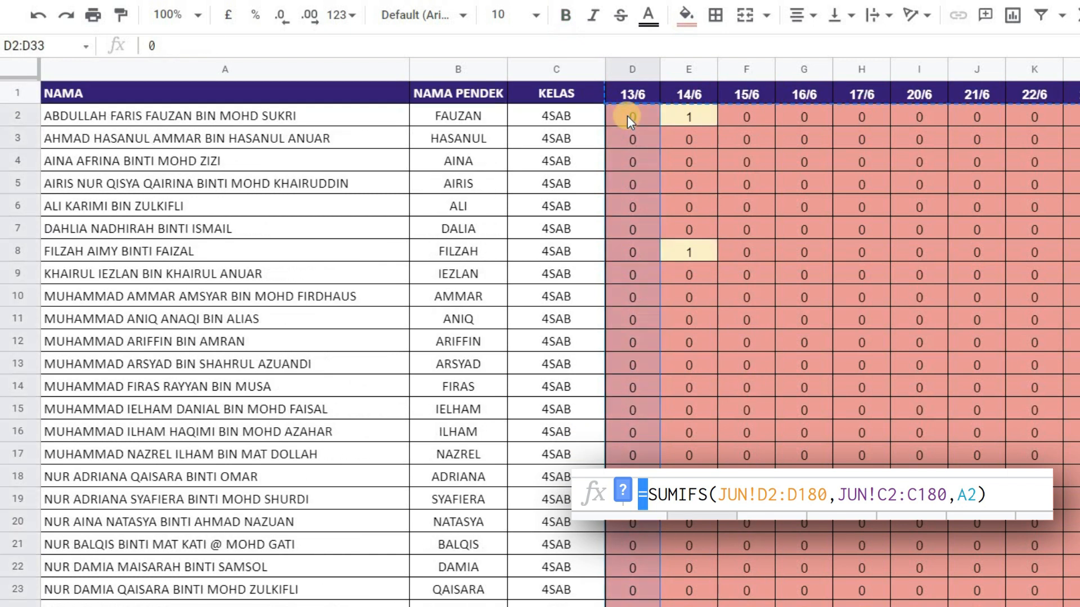
pyautogui.click(704, 160)
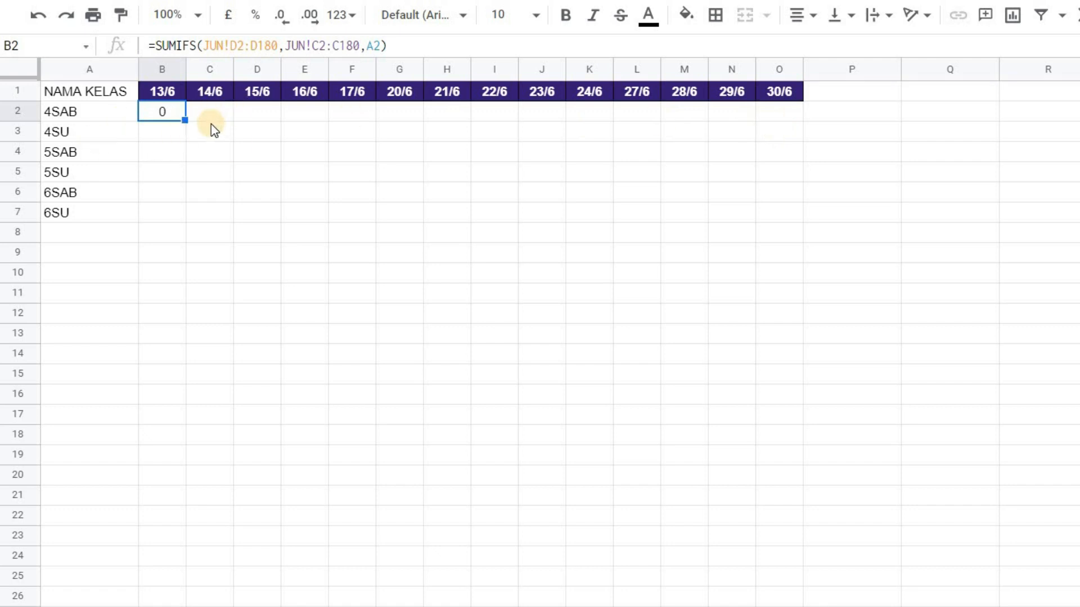
# - Review the SUMIFS formula in ANALISA cell B2, highlighting the whole formula and its JUN!D2:D180 sum range
pyautogui.click(172, 44)
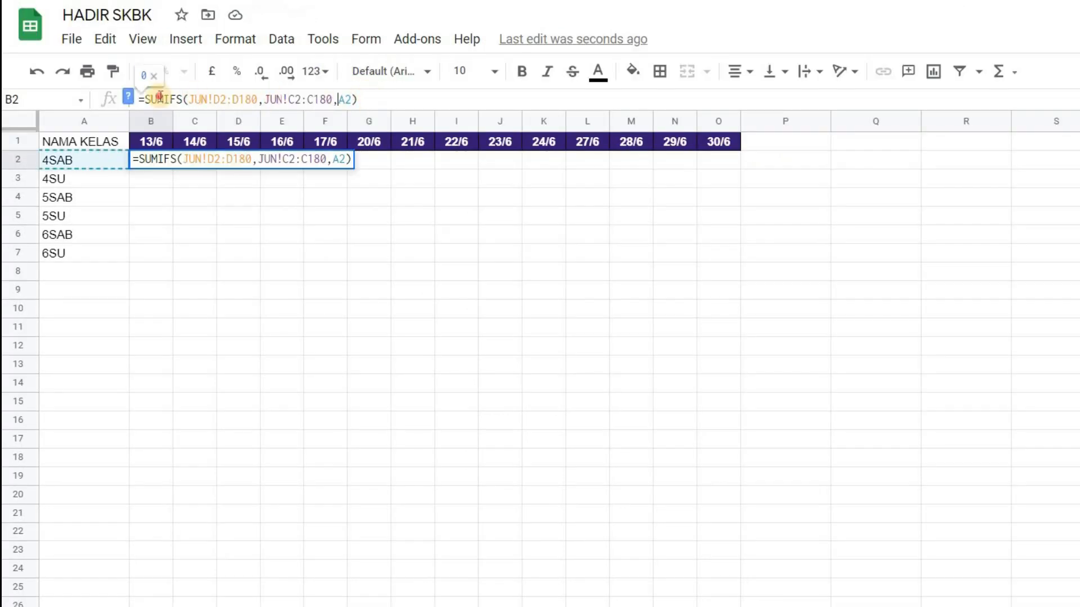
pyautogui.moveTo(359, 100); pyautogui.dragTo(107, 92)
pyautogui.click(288, 96)
pyautogui.moveTo(190, 95); pyautogui.dragTo(265, 96)
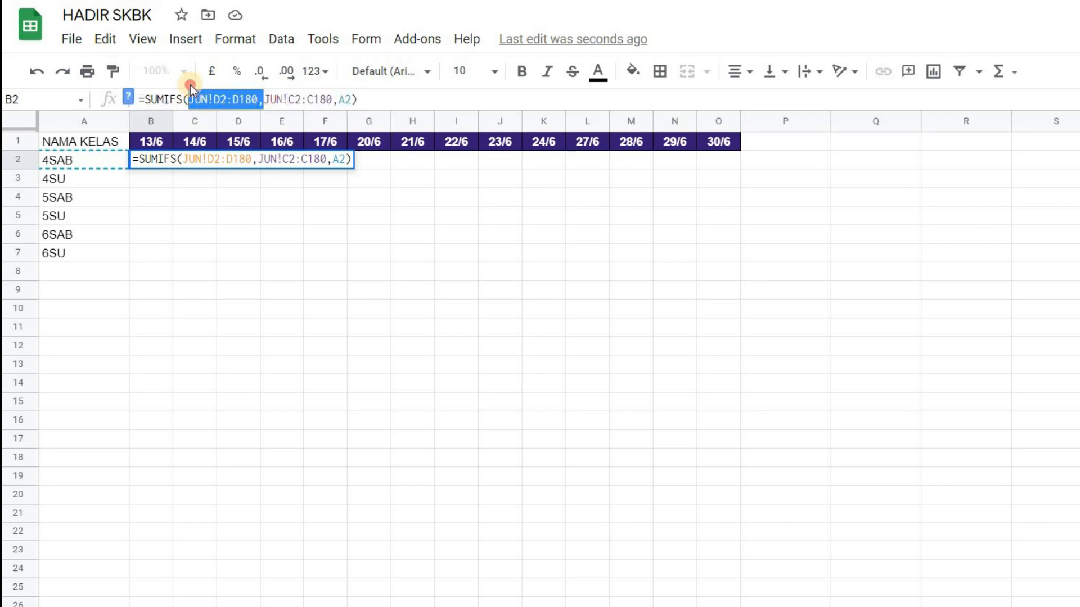
# - Lock the rows of the SUMIFS sum range in B2 so it reads JUN!D$2:D$180
pyautogui.click(218, 99)
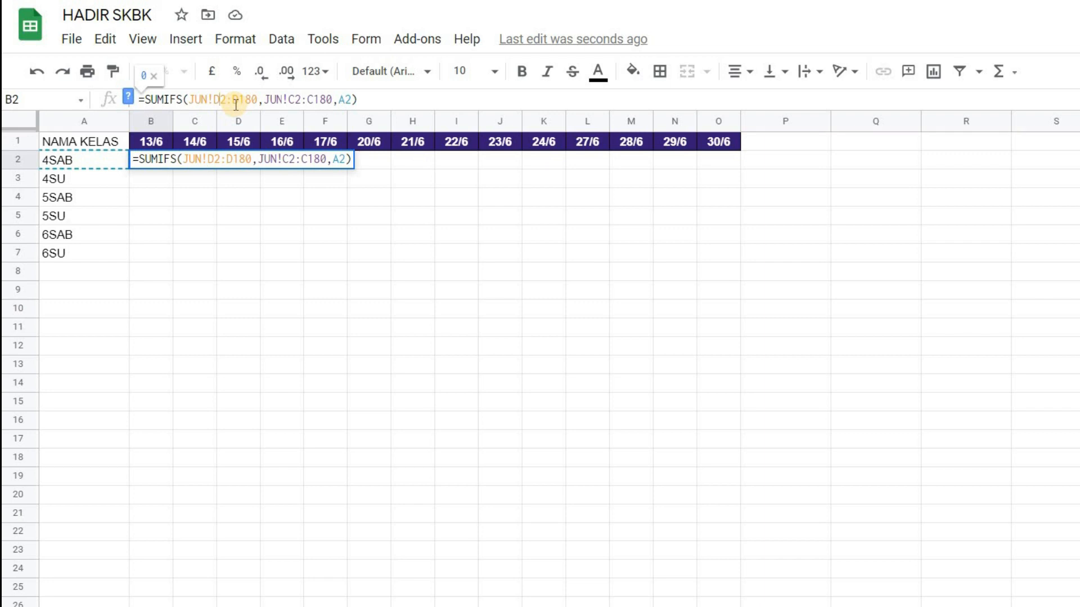
pyautogui.write('$')
pyautogui.moveTo(250, 100); pyautogui.dragTo(238, 101)
pyautogui.click(226, 99)
pyautogui.press('BackSpace')
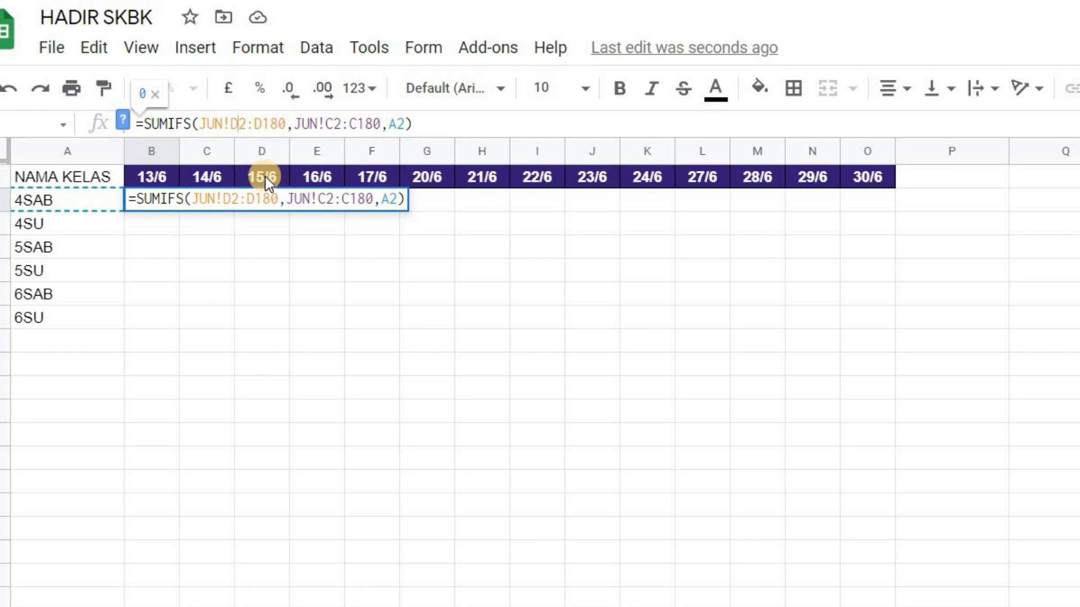
pyautogui.write('#')
pyautogui.press('BackSpace')
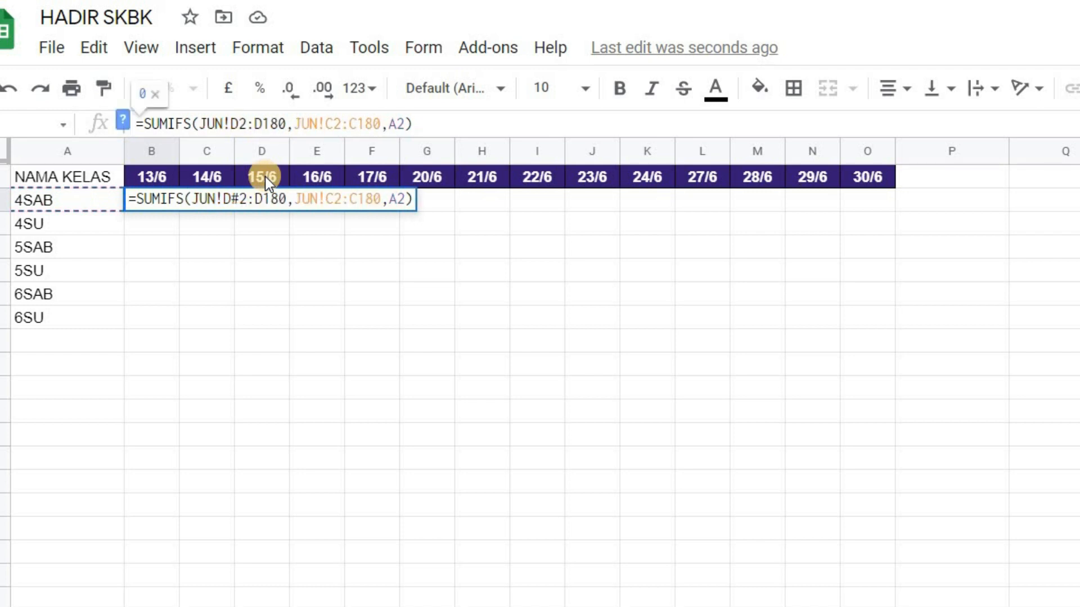
pyautogui.write('$')
pyautogui.press('Right')
pyautogui.press('Right')
pyautogui.press('Right')
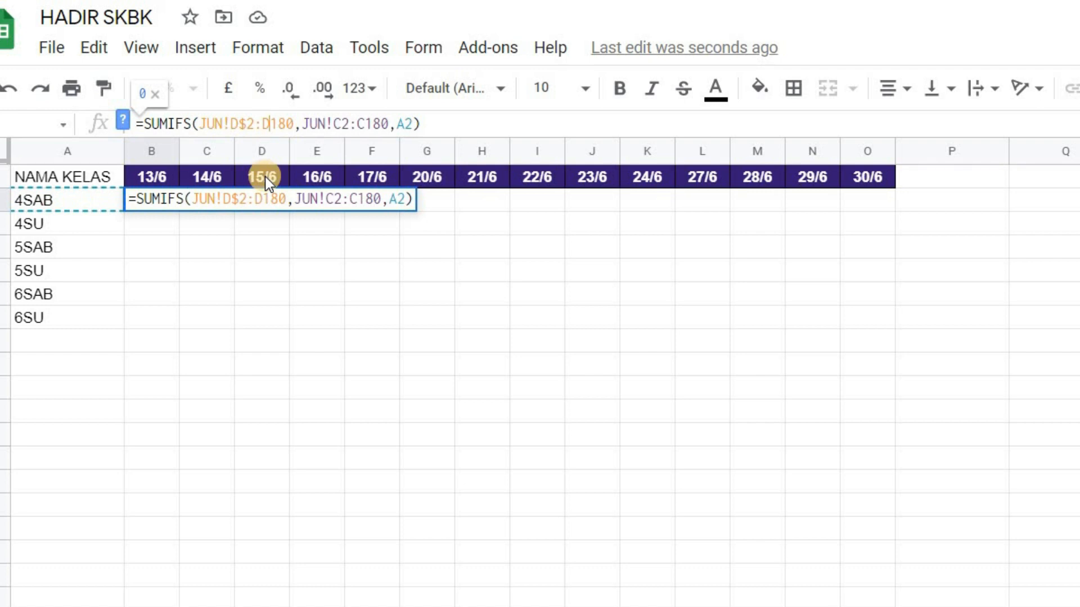
pyautogui.write('$')
# - Make the criteria range in the B2 formula fully absolute as JUN!$C$2:$C$180
pyautogui.press('Right')
pyautogui.press('Right')
pyautogui.press('Right')
pyautogui.press('Right')
pyautogui.press('Right')
pyautogui.press('Right')
pyautogui.press('Right')
pyautogui.press('Right')
pyautogui.press('Right')
pyautogui.press('Right')
pyautogui.press('Right')
pyautogui.press('Right')
pyautogui.press('Left')
pyautogui.press('Left')
pyautogui.press('Left')
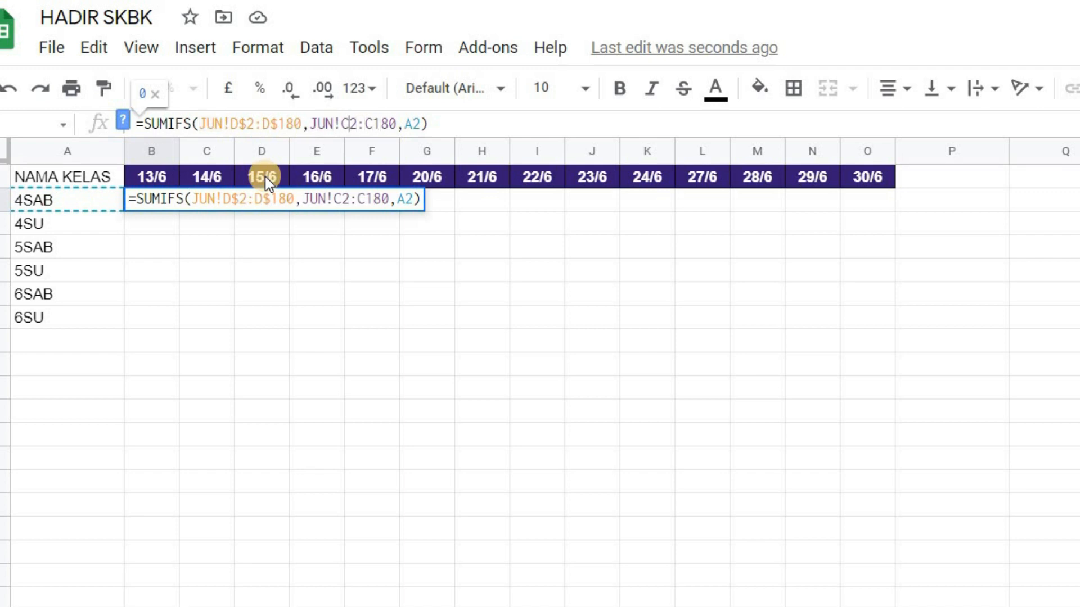
pyautogui.press('F4')
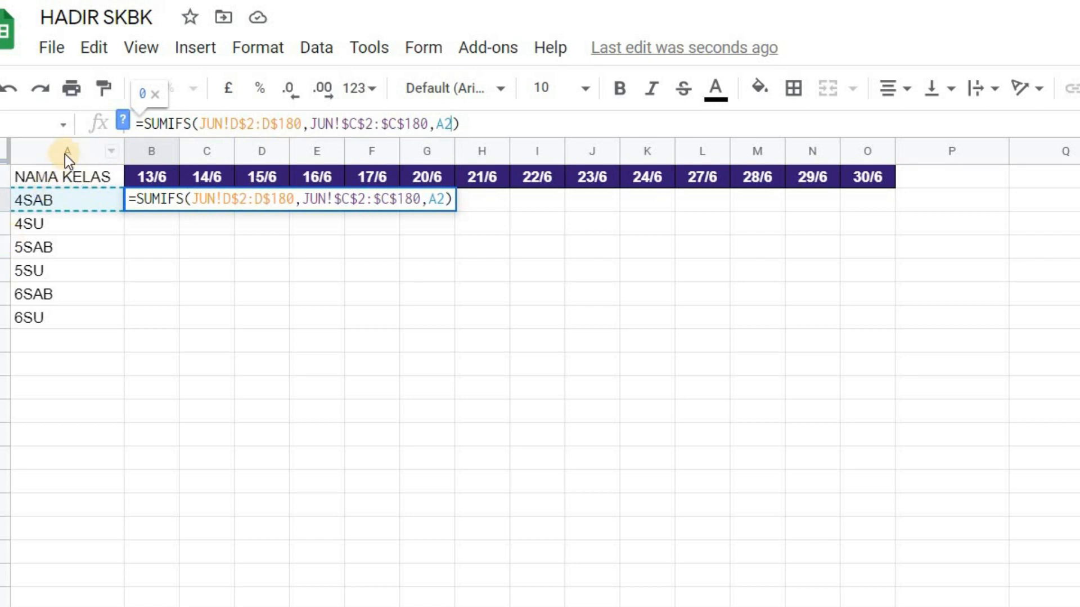
# - Lock the column of the class criterion as $A2 and commit the formula in B2
pyautogui.click(443, 126)
pyautogui.press('Left')
pyautogui.write('$')
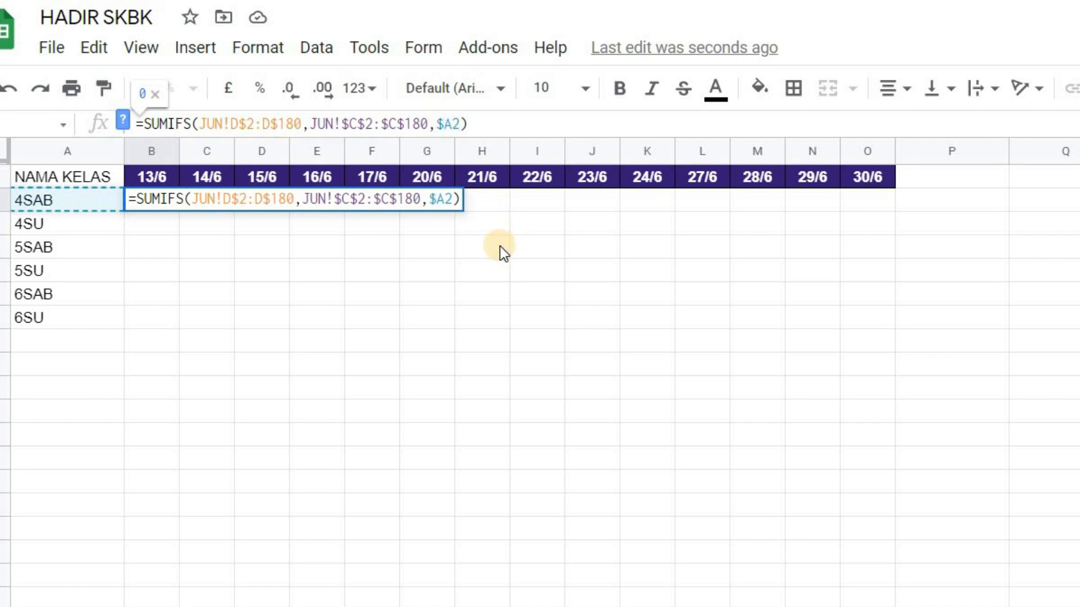
pyautogui.press('Return')
pyautogui.press('Up')
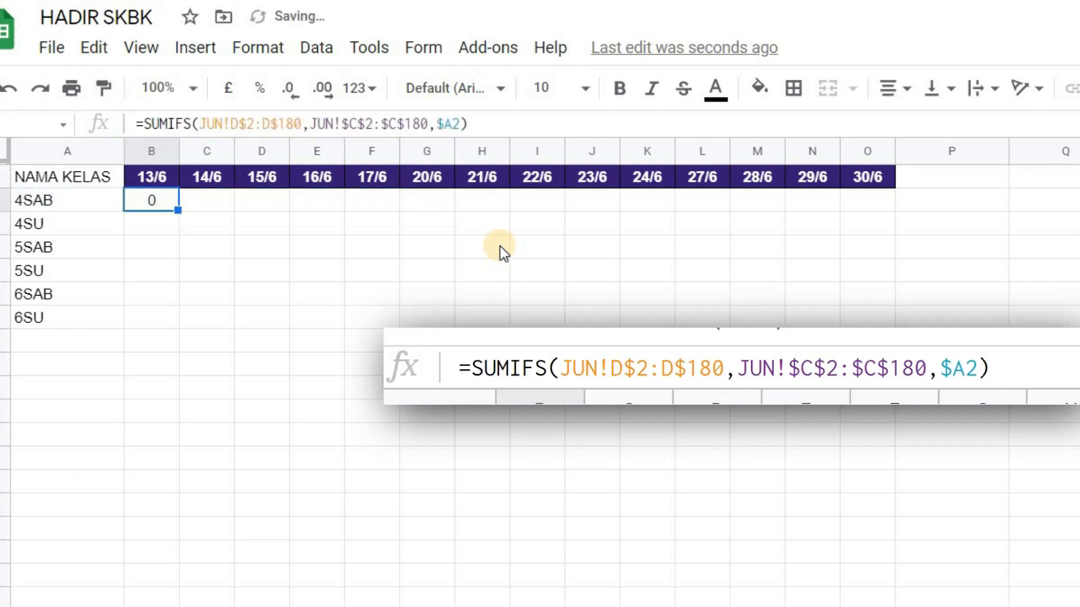
# - Fill the B2 formula across to the 30/6 column and down to class 6SU, covering B2:O7
pyautogui.moveTo(175, 210); pyautogui.dragTo(891, 211)
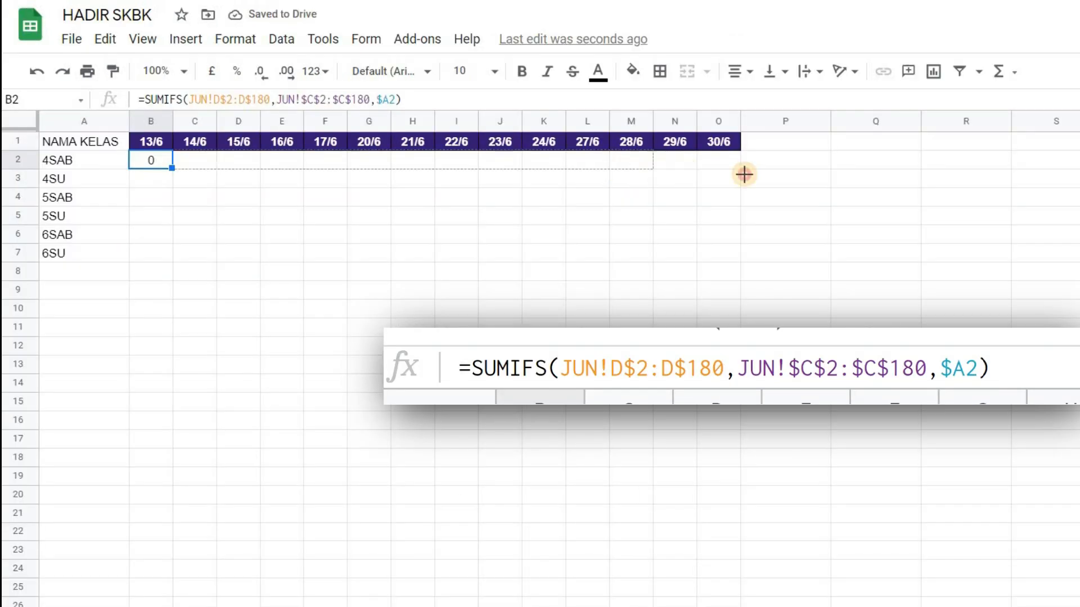
pyautogui.moveTo(735, 167); pyautogui.dragTo(736, 168)
pyautogui.moveTo(739, 168); pyautogui.dragTo(682, 249)
pyautogui.moveTo(280, 228); pyautogui.dragTo(280, 230)
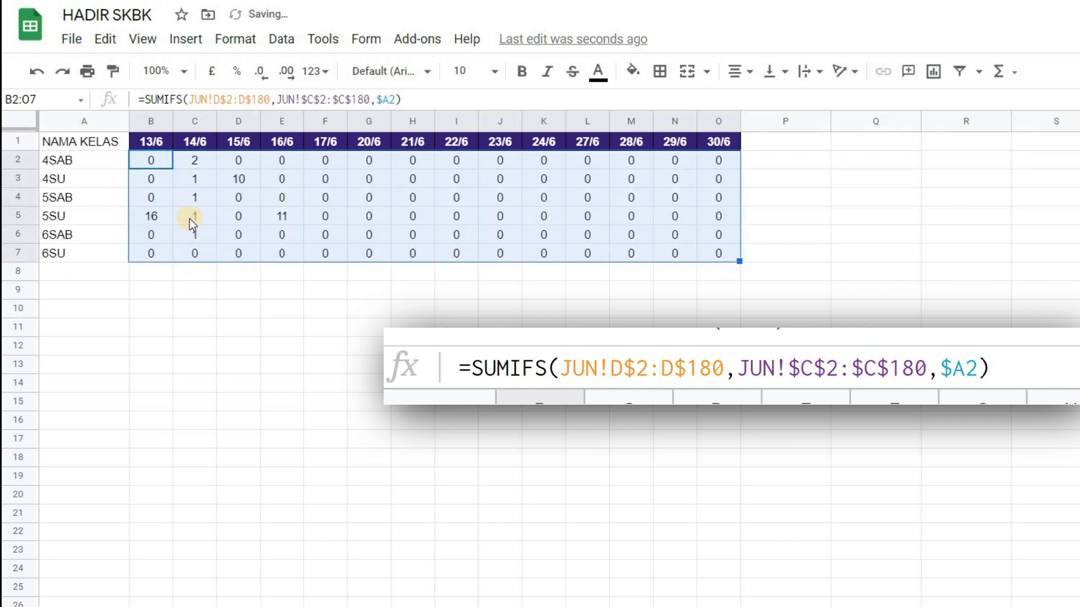
# - Inspect the copied formulas for 14/6 in cells C2 and C3
pyautogui.click(149, 196)
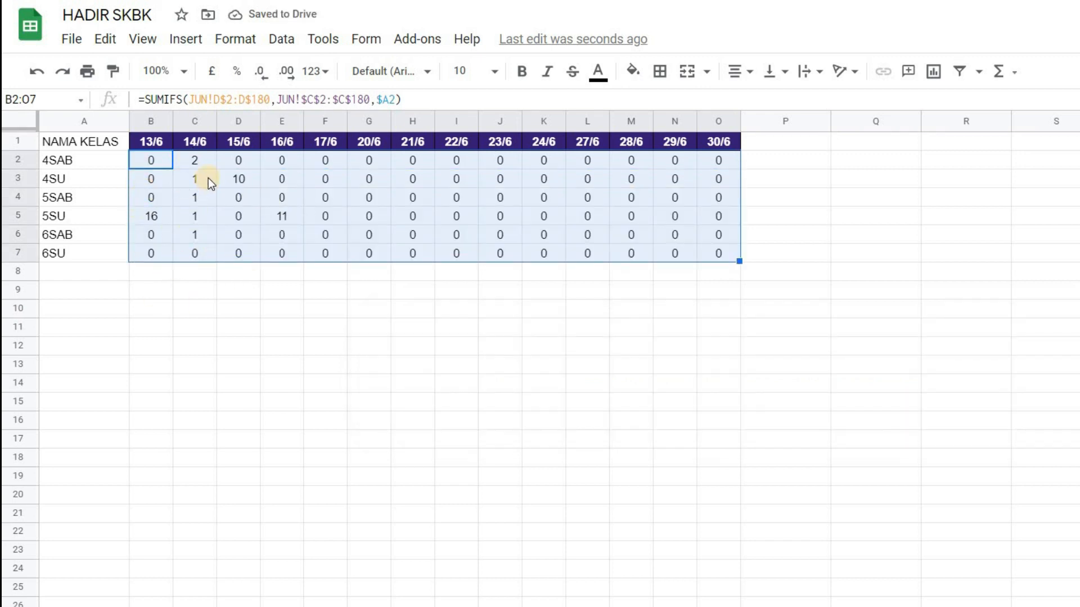
pyautogui.click(204, 168)
pyautogui.press('Down')
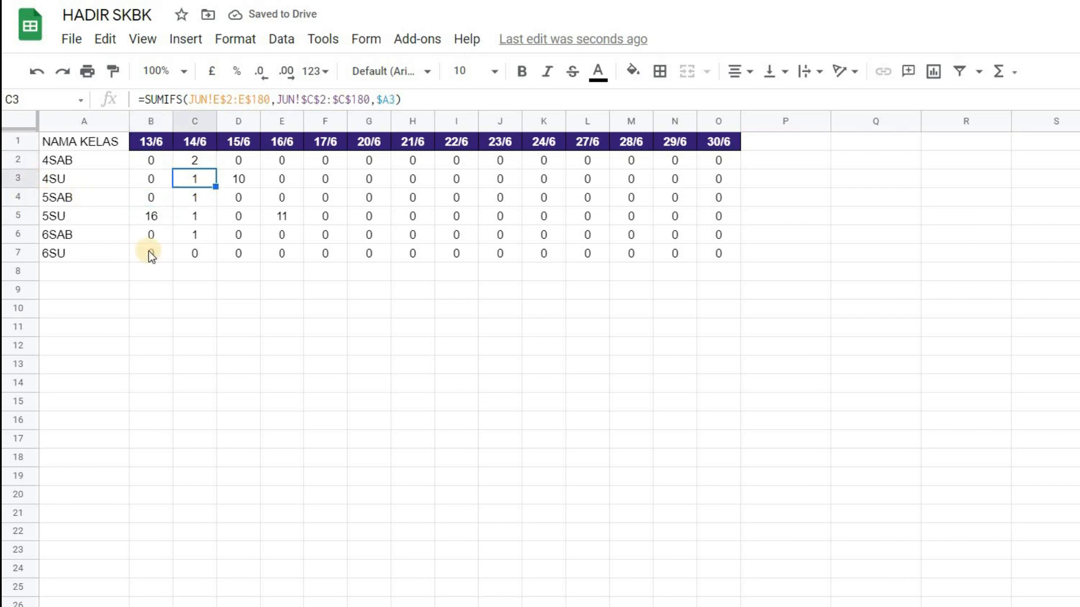
# - Enter the row label HADIR in cell A8 below the class names
pyautogui.click(85, 275)
pyautogui.press('capslock')
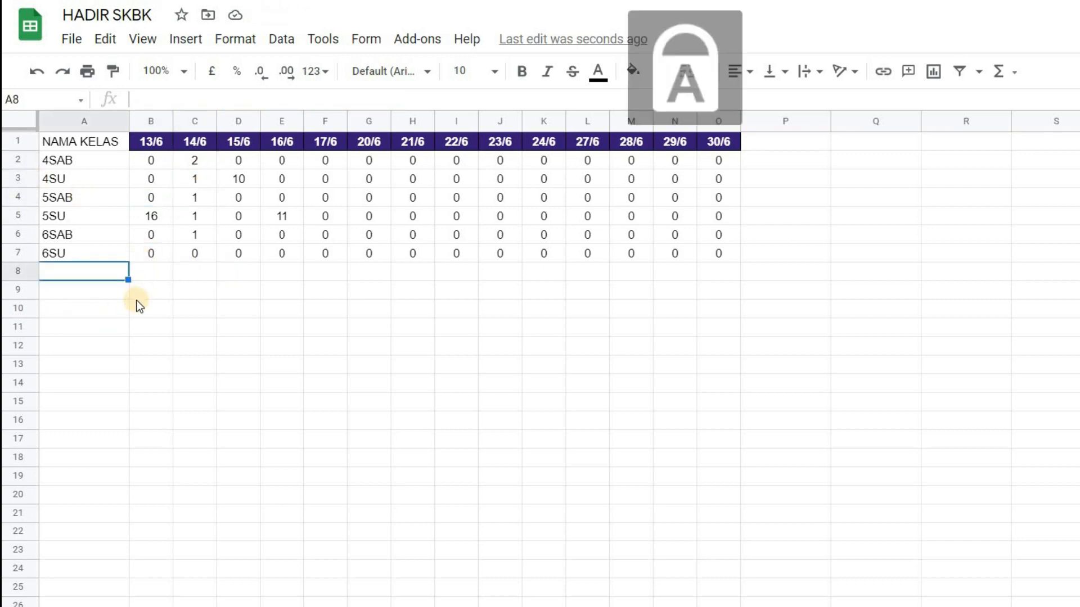
pyautogui.write('HADIR')
pyautogui.press('Return')
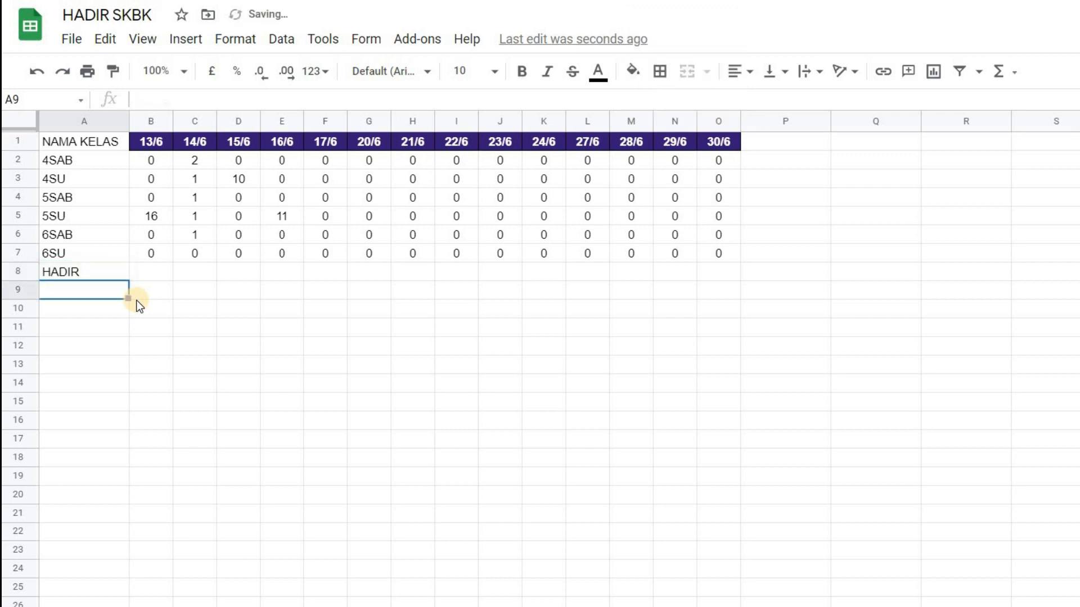
# - Total the 13/6 attendance of all classes in cell B8 with a SUM of B2:B7
pyautogui.press('Up')
pyautogui.press('Right')
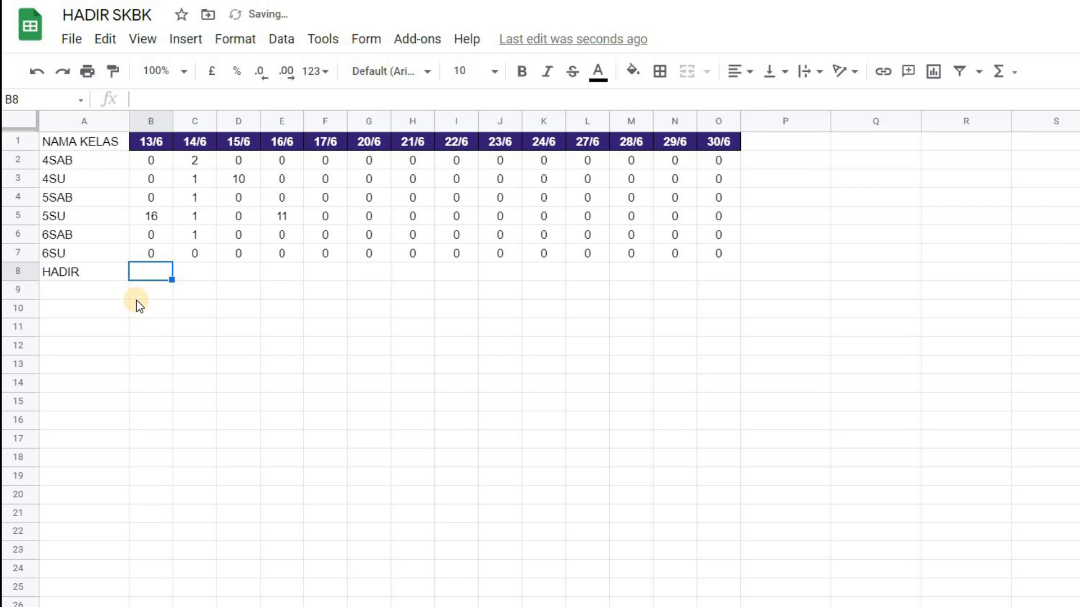
pyautogui.write('=SU')
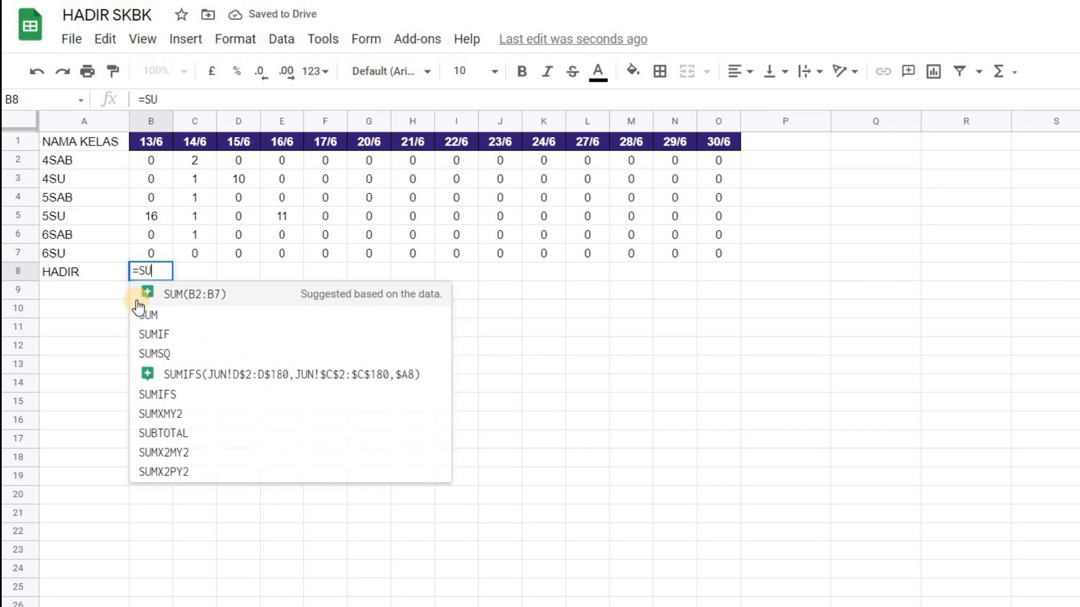
pyautogui.write('M(')
pyautogui.press('Up')
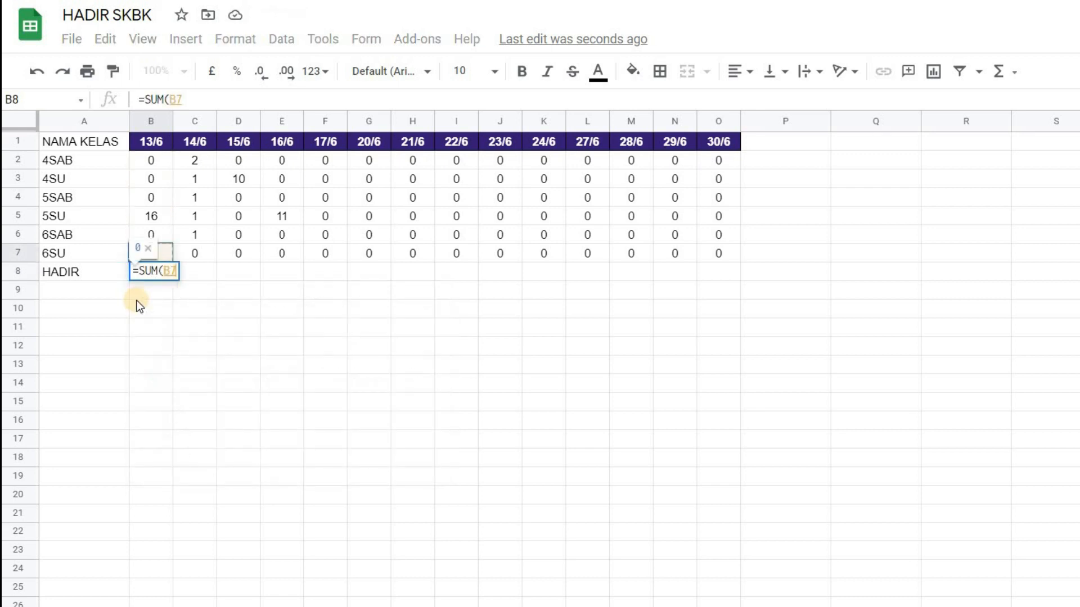
pyautogui.hotkey('shift', 'Up')
pyautogui.hotkey('shift', 'Up')
pyautogui.hotkey('shift', 'Up')
pyautogui.hotkey('shift', 'Up')
pyautogui.hotkey('shift', 'Up')
pyautogui.press('Return')
pyautogui.press('Up')
# - Enter the row labels TIDAK HADIR in A9 and JUM MURID in A10
pyautogui.press('Down')
pyautogui.press('Left')
pyautogui.write('TIDAK HADIR')
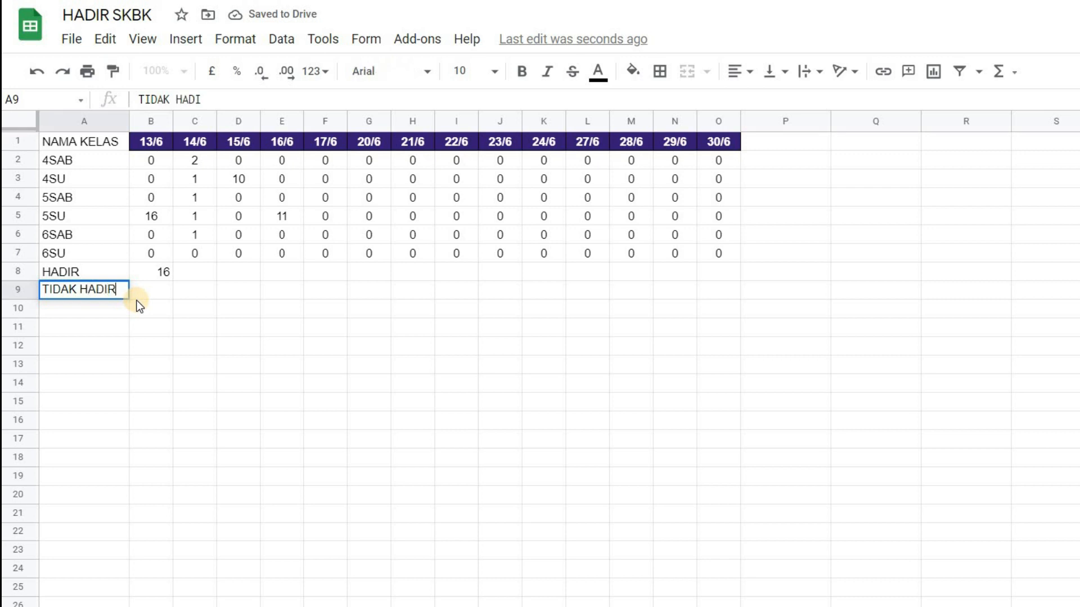
pyautogui.press('Return')
pyautogui.write('JUM ')
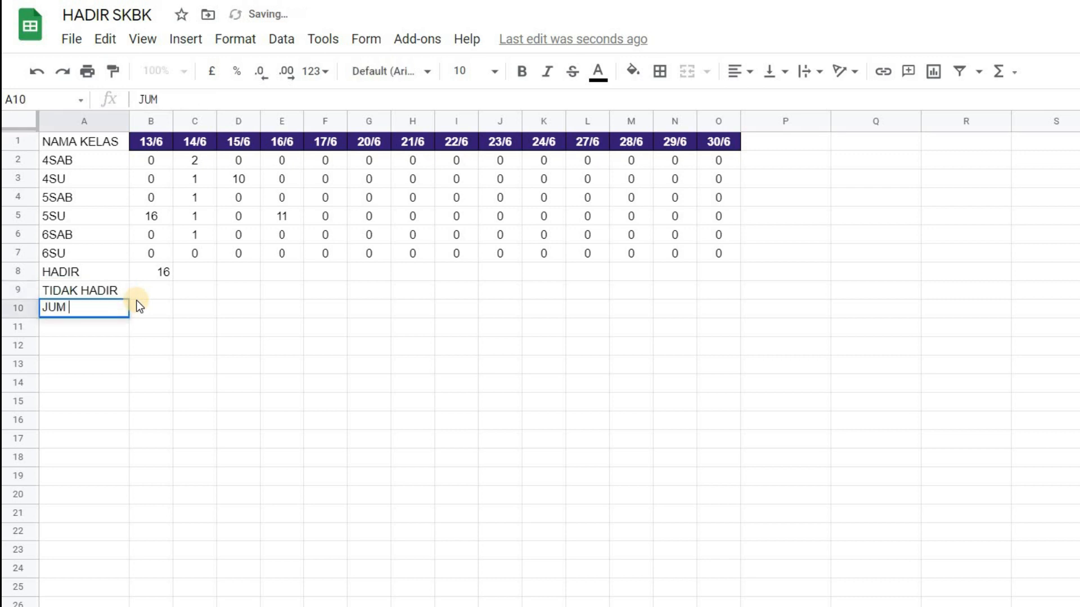
pyautogui.write('MURID')
pyautogui.press('Return')
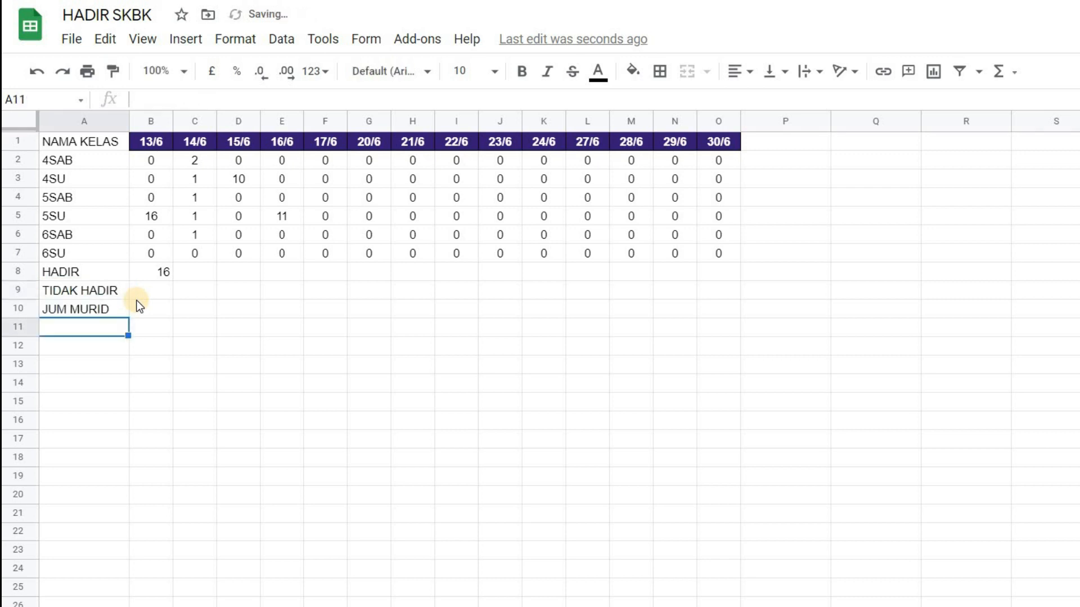
# - Enter 181 as the 13/6 student total in cell B10 of the JUM MURID row
pyautogui.press('Up')
pyautogui.press('Up')
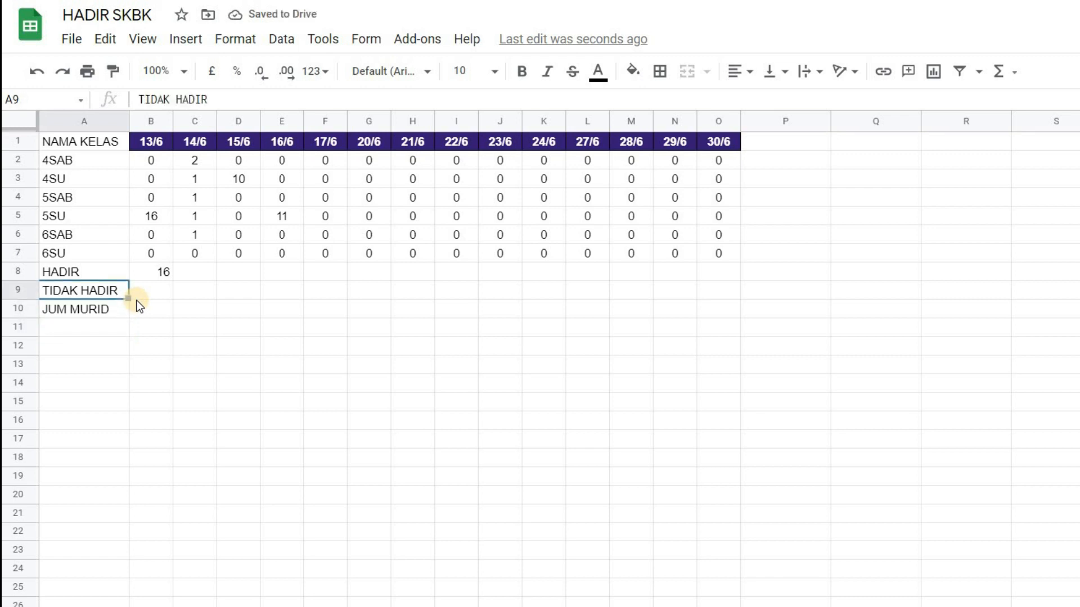
pyautogui.press('Right')
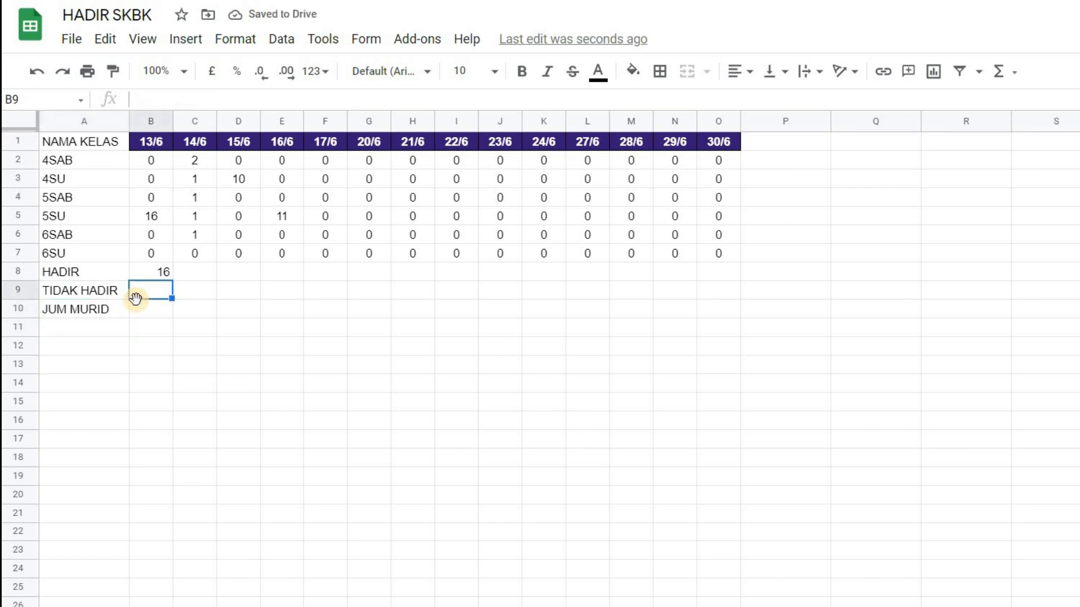
pyautogui.press('Down')
pyautogui.press('Up')
pyautogui.press('Down')
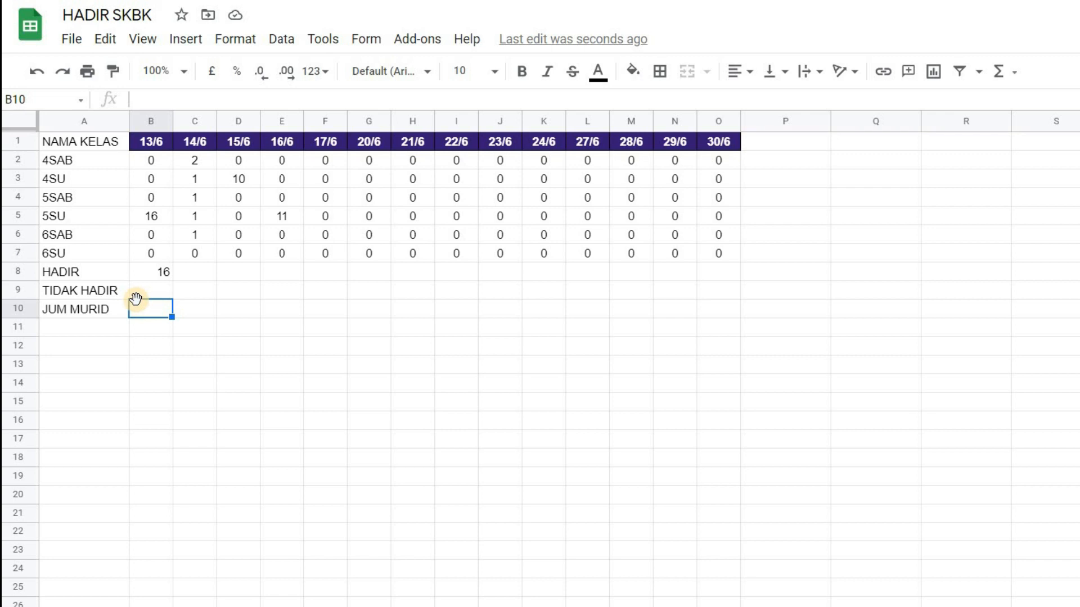
pyautogui.write('181')
pyautogui.press('Return')
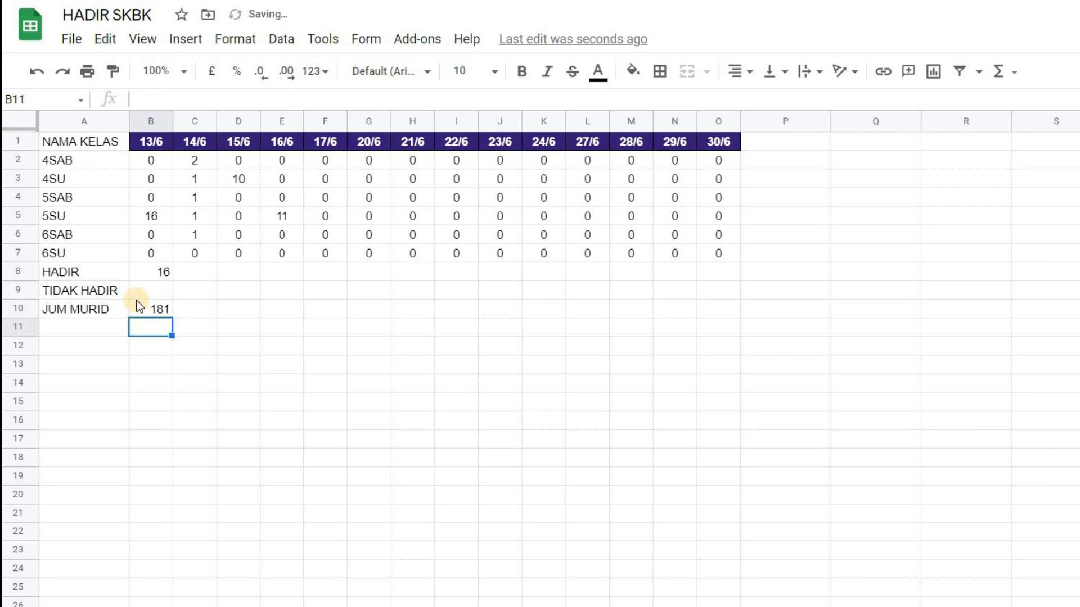
# - Count the students in cell B10 with the formula =COUNTA(JUN!A2:A) and centre the result
pyautogui.press('Up')
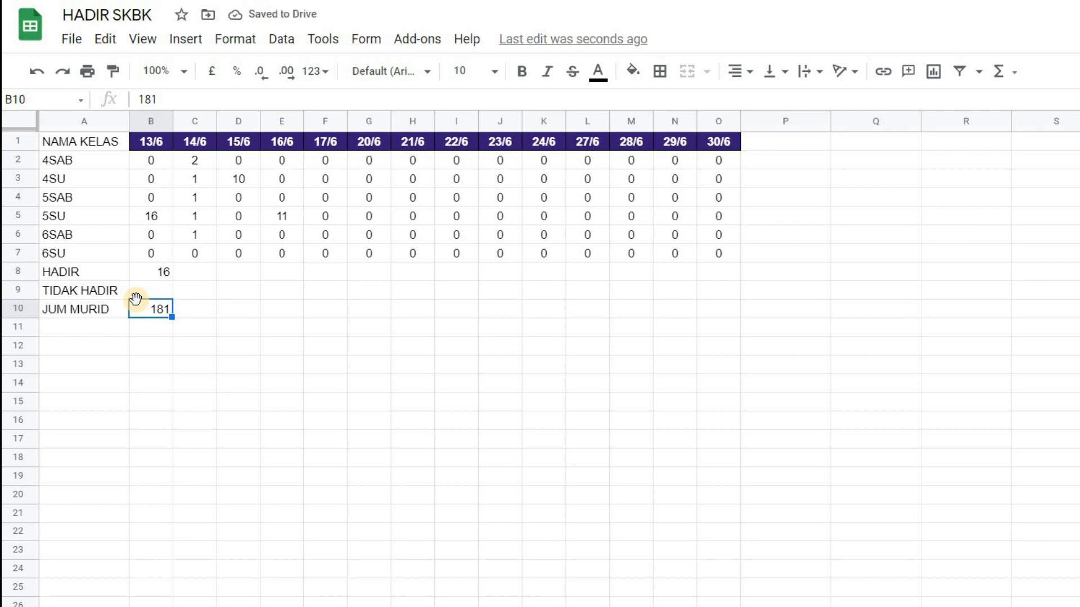
pyautogui.write('=')
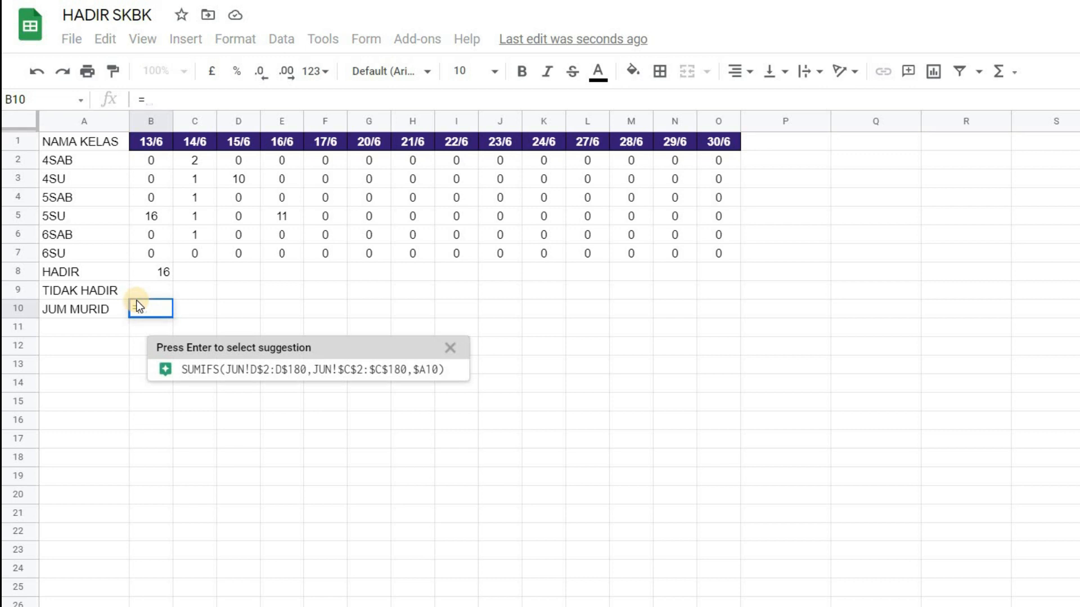
pyautogui.write('COUNT')
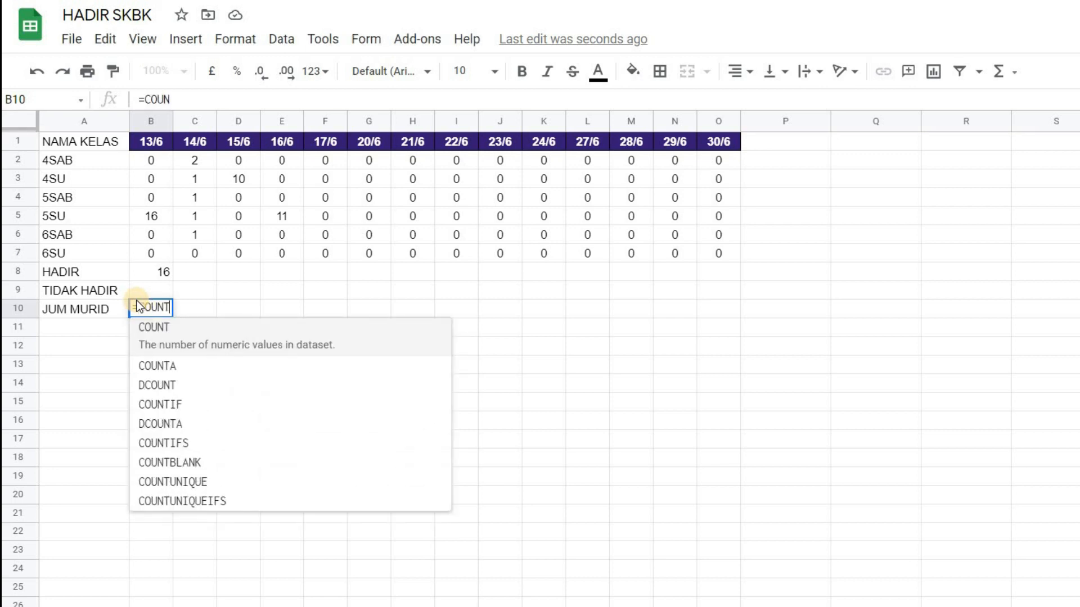
pyautogui.write('A(')
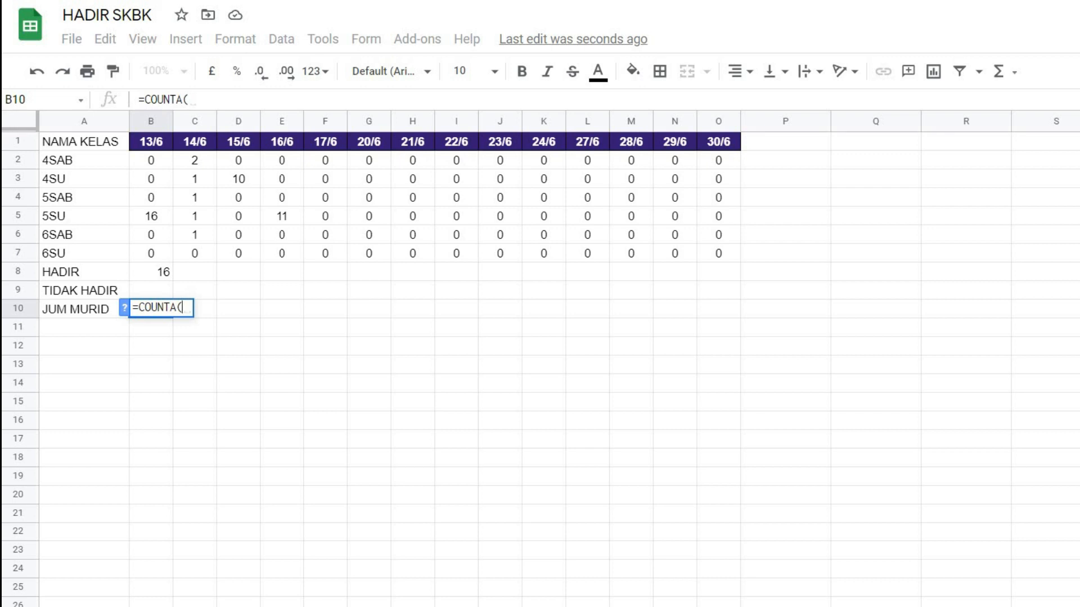
pyautogui.click(197, 606)
pyautogui.click(299, 157)
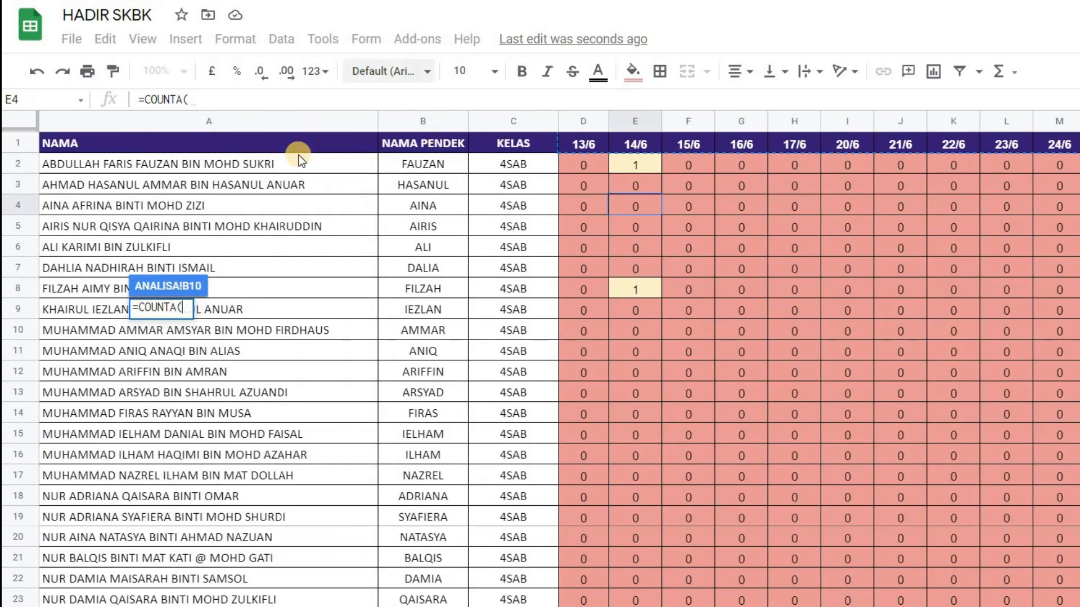
pyautogui.click(197, 97)
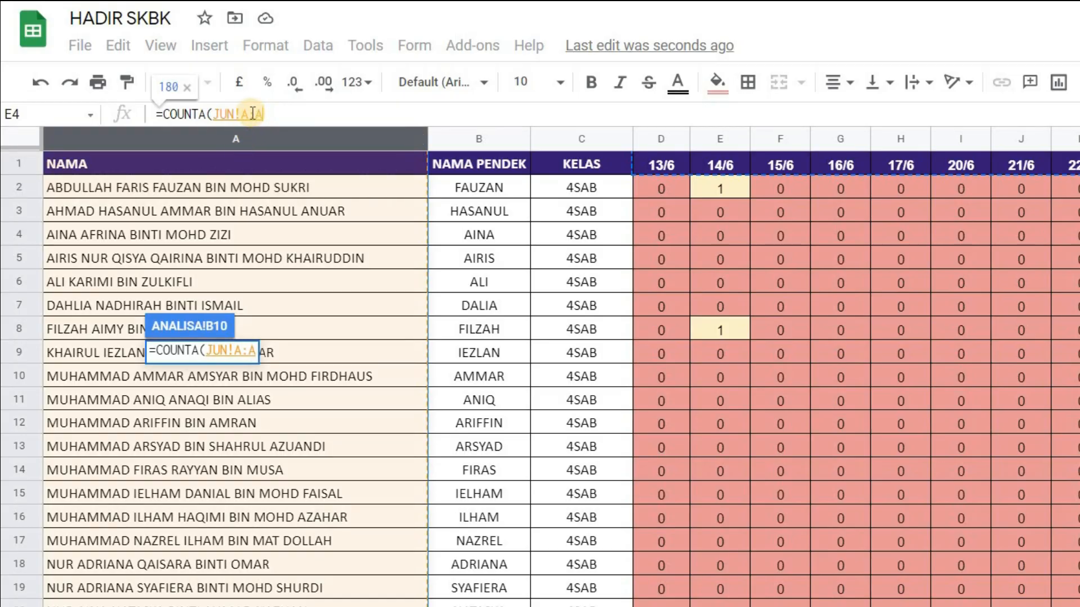
pyautogui.click(252, 115)
pyautogui.write('2')
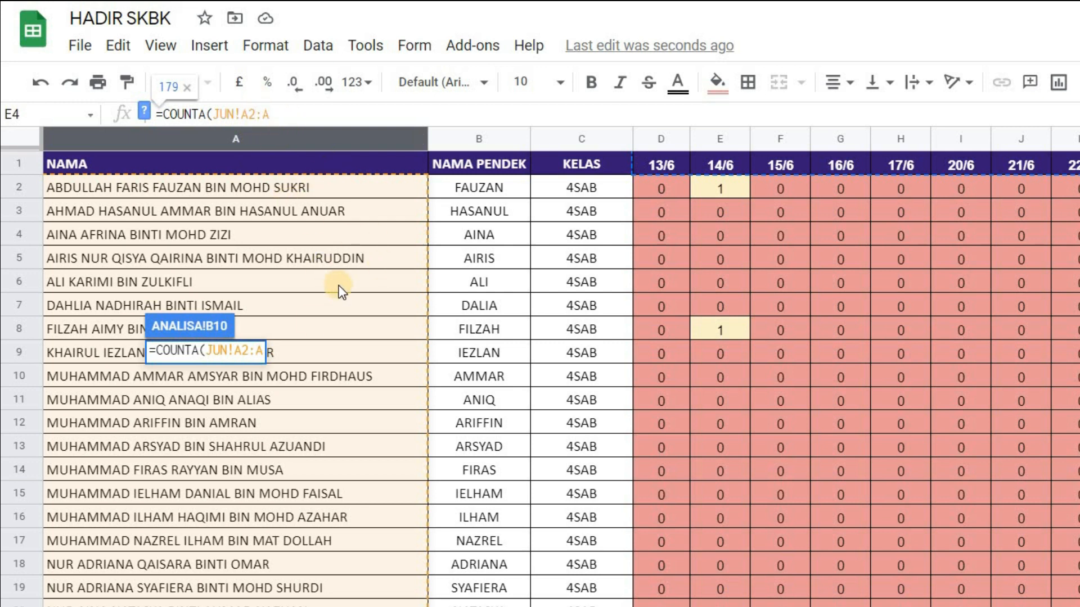
pyautogui.scroll(-20, 340, 289)
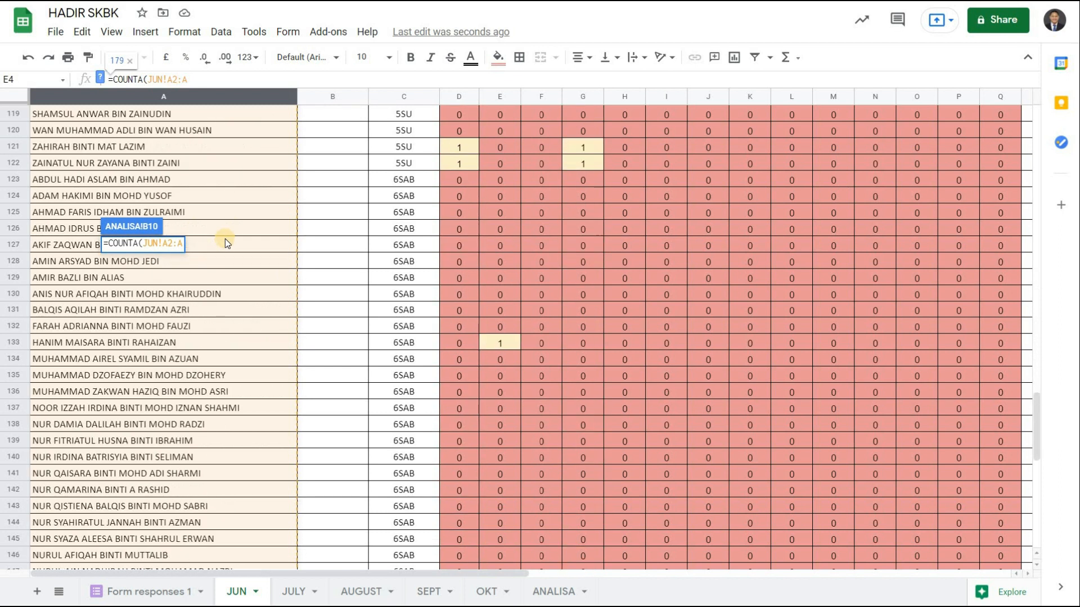
pyautogui.scroll(-10, 225, 239)
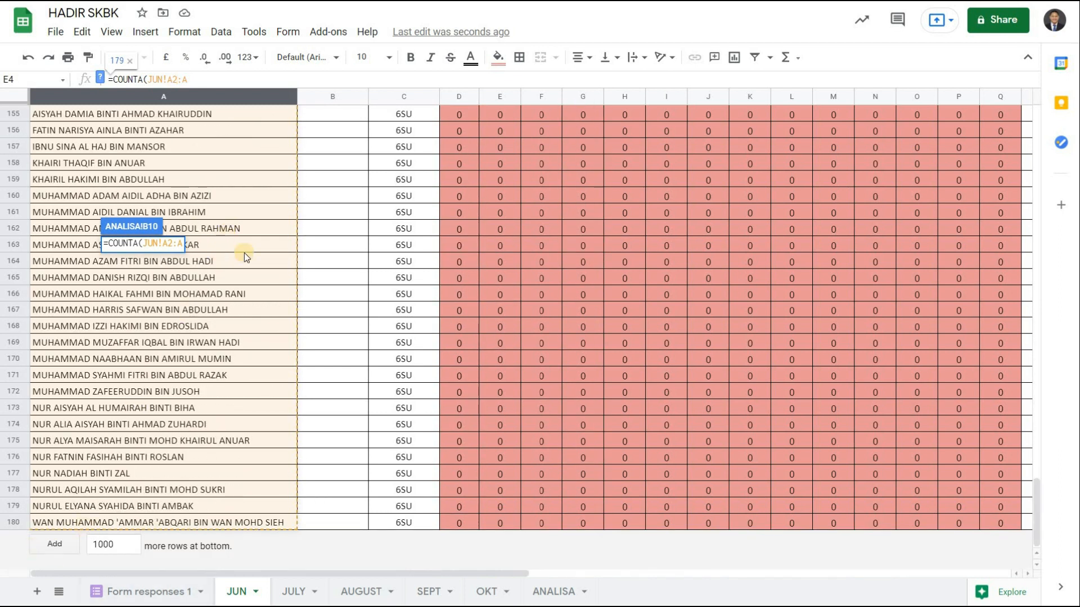
pyautogui.click(212, 81)
pyautogui.write(')')
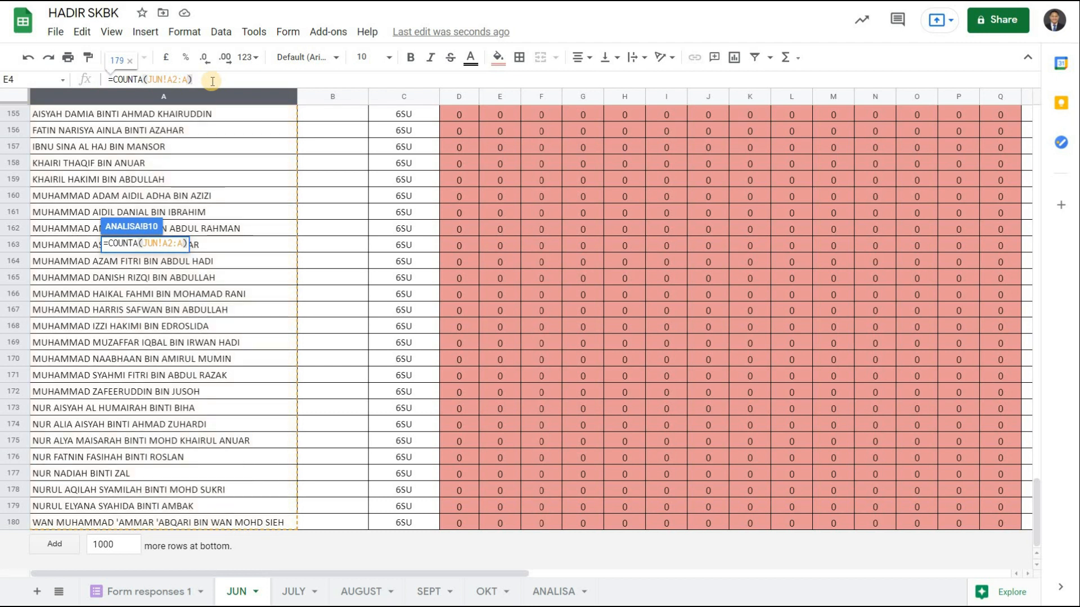
pyautogui.press('Return')
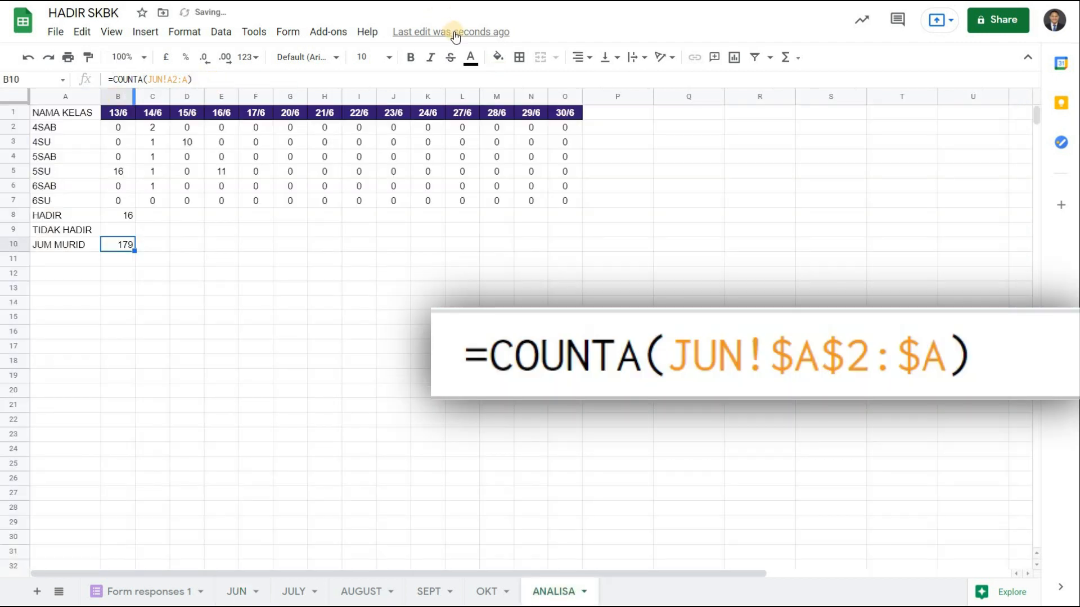
pyautogui.click(793, 14)
pyautogui.click(803, 47)
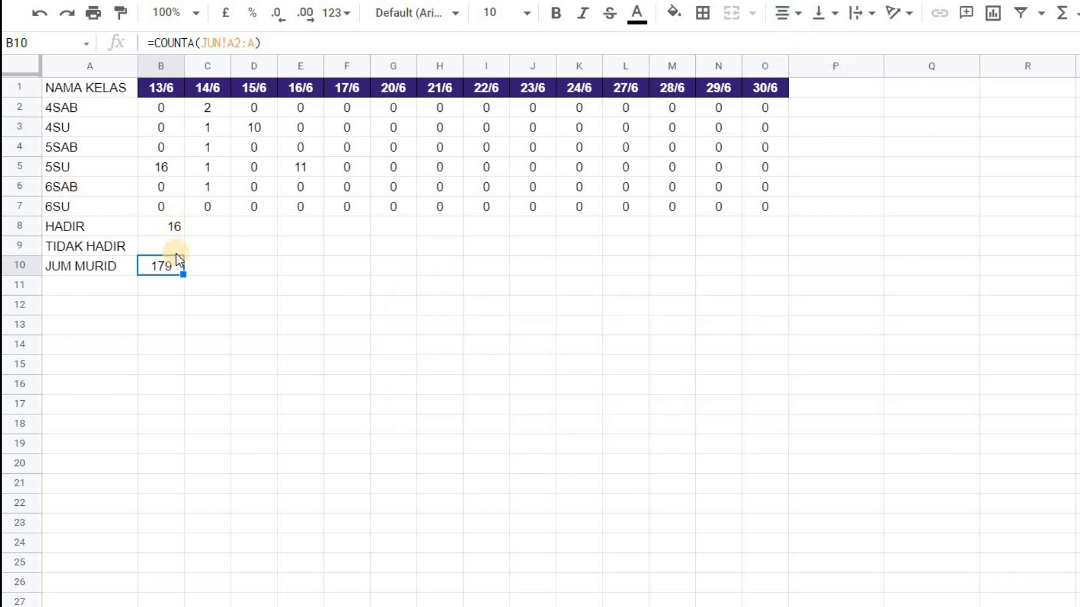
# - Calculate the 13/6 absentees in cell B9 with the formula =B10-B8
pyautogui.click(175, 250)
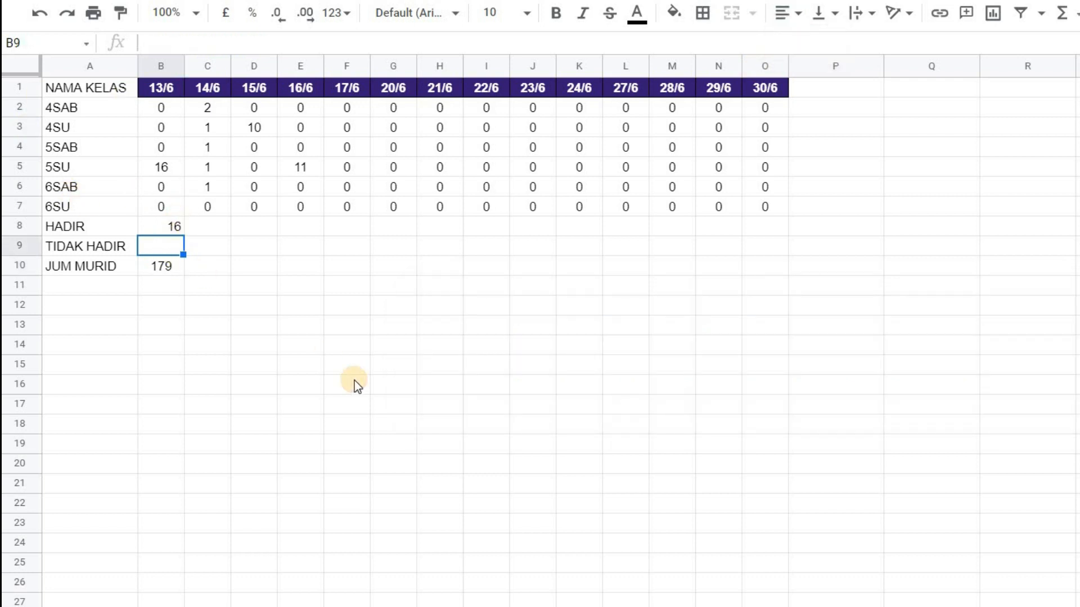
pyautogui.write('=')
pyautogui.press('Down')
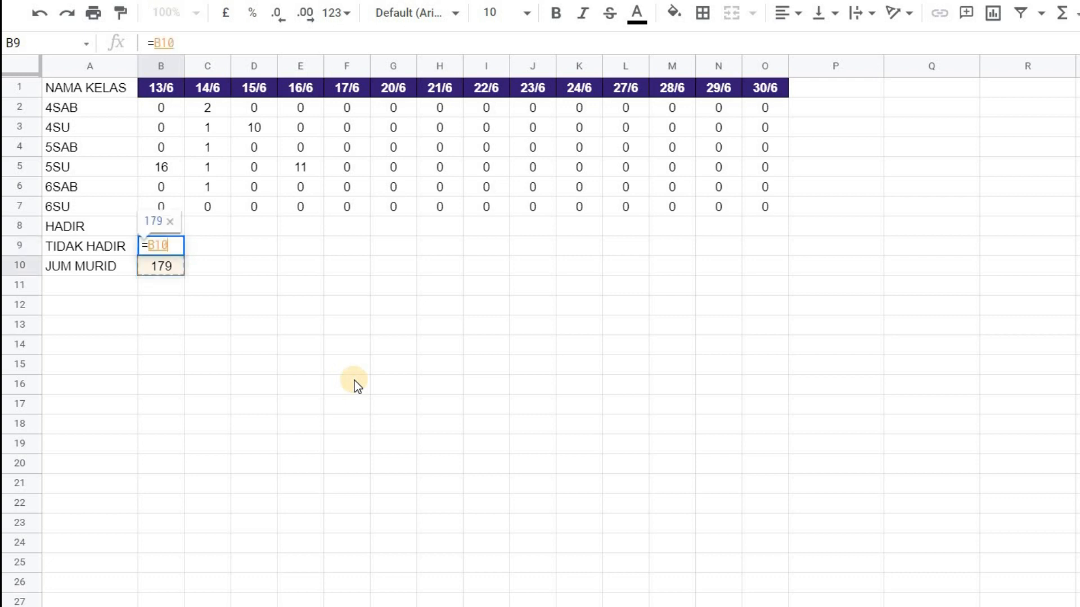
pyautogui.write('-')
pyautogui.press('Up')
pyautogui.press('Up')
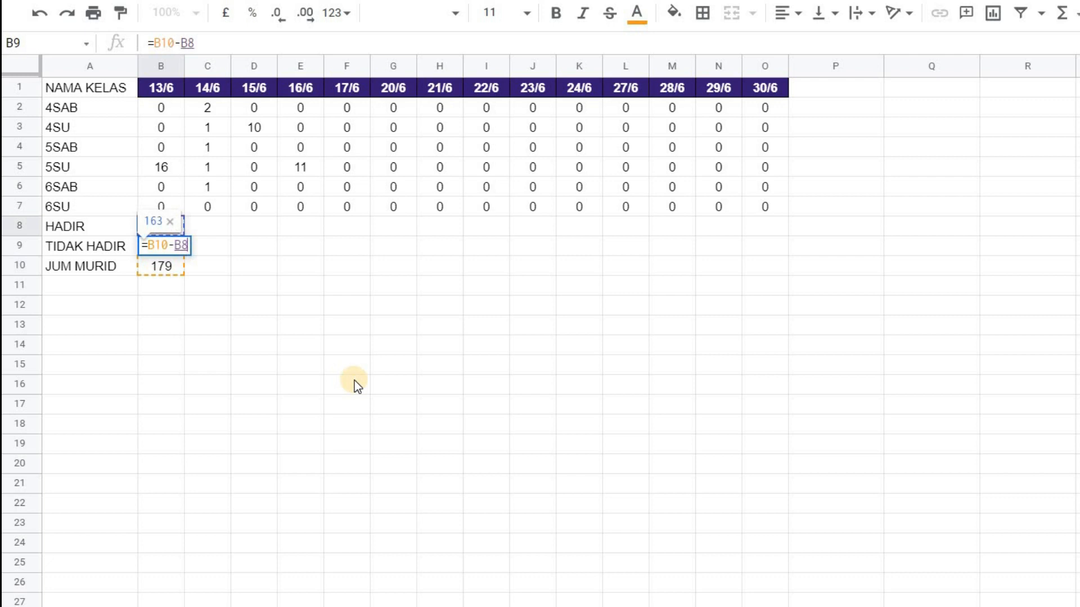
pyautogui.press('Down')
pyautogui.press('Return')
# - Centre the HADIR, TIDAK HADIR and JUM MURID values in cells B8:B10 horizontally
pyautogui.press('Up')
pyautogui.press('Down')
pyautogui.hotkey('shift', 'Up')
pyautogui.hotkey('shift', 'Up')
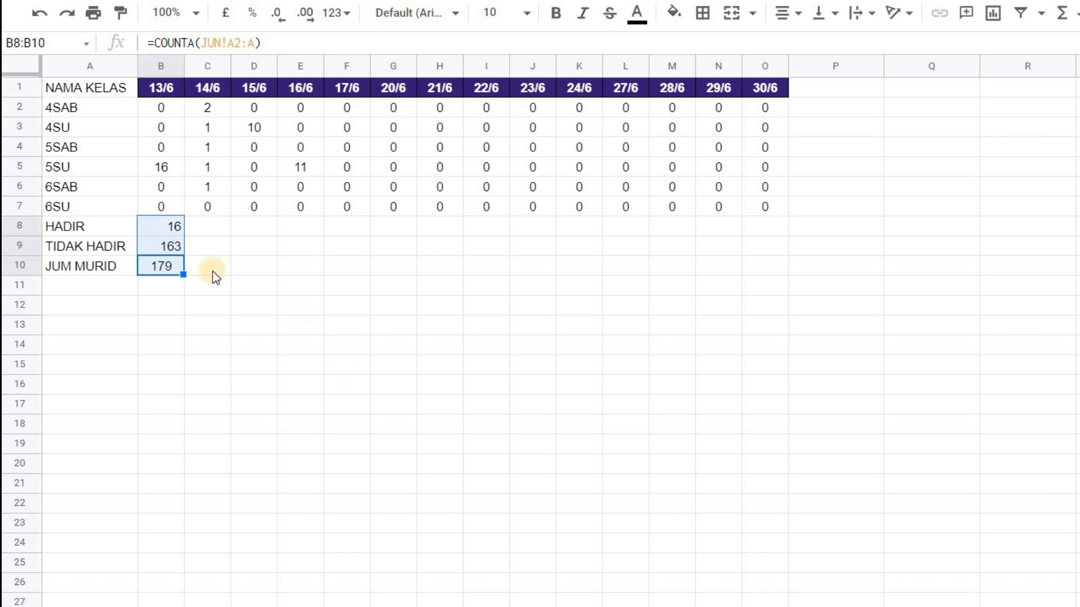
pyautogui.click(783, 13)
pyautogui.click(800, 43)
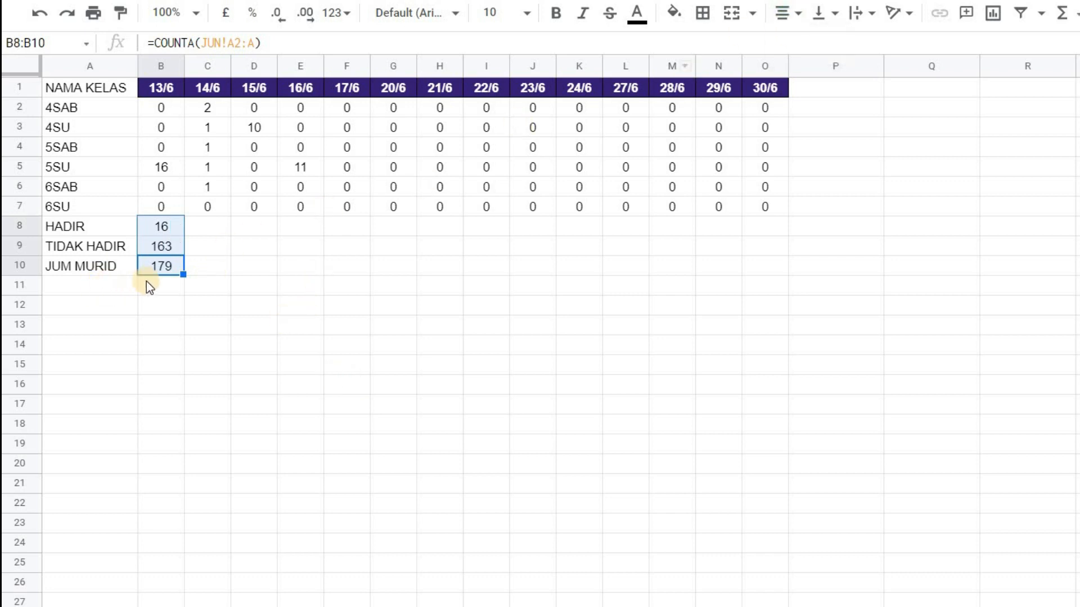
# - Inspect the COUNTA formula in cell B10
pyautogui.click(164, 269)
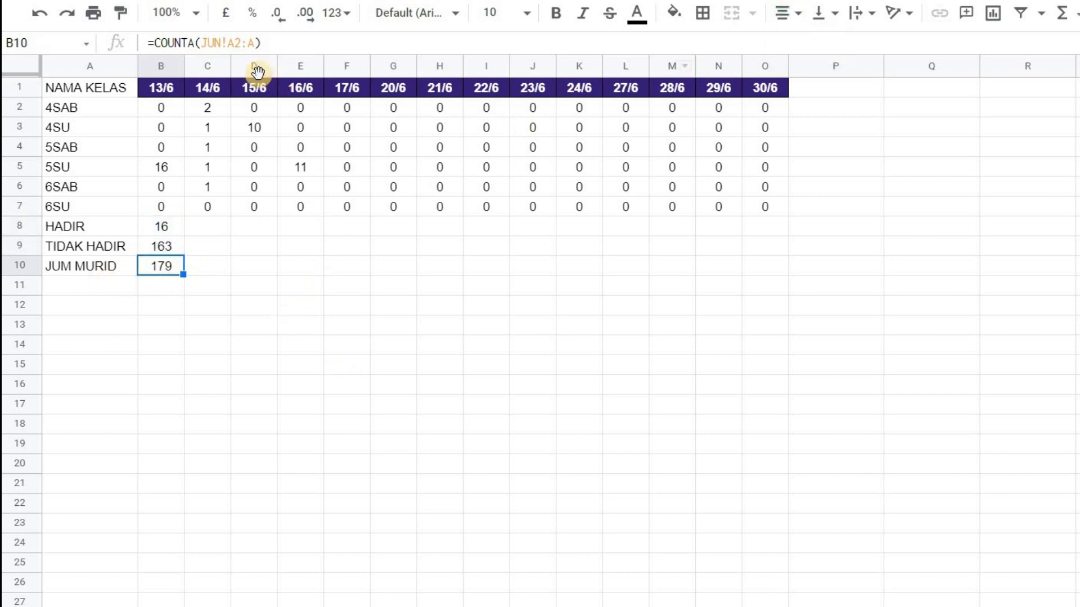
pyautogui.click(233, 43)
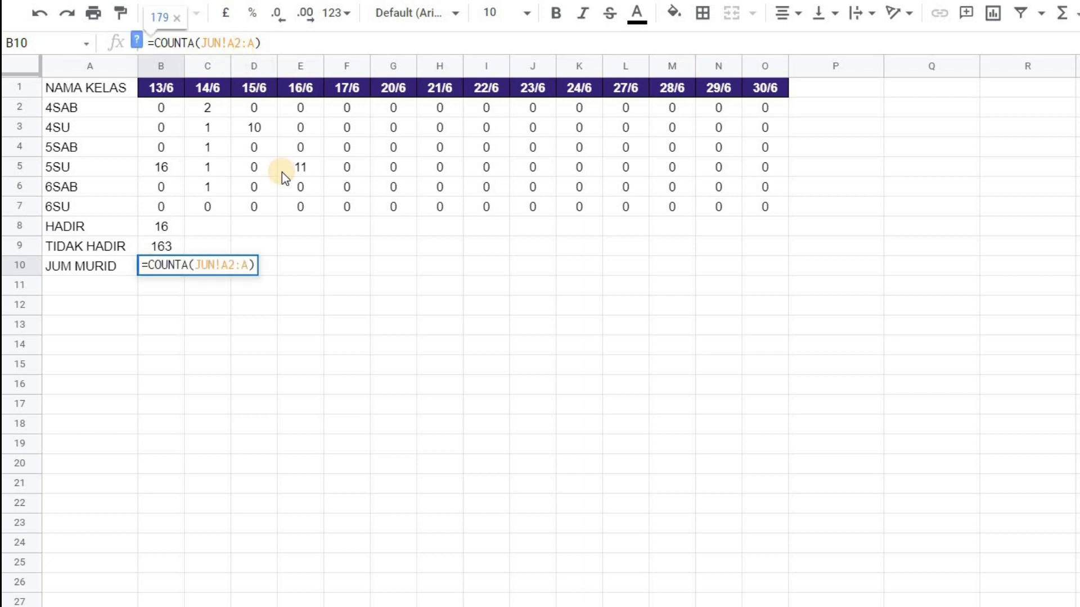
pyautogui.press('Return')
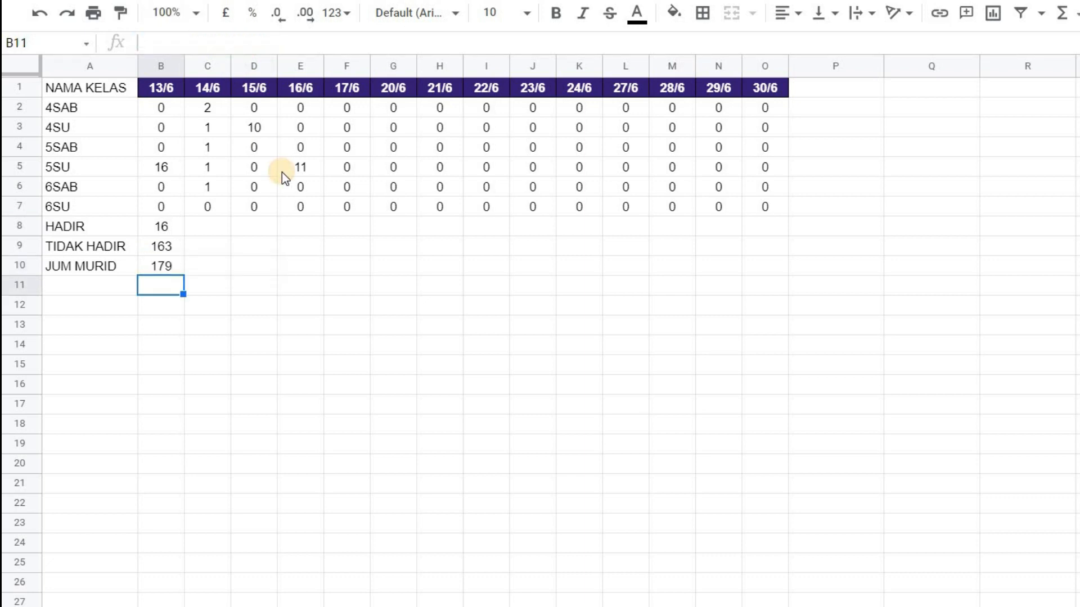
# - Enter the row label PERATUS in cell A11 below JUM MURID
pyautogui.press('Left')
pyautogui.write('PERATUS')
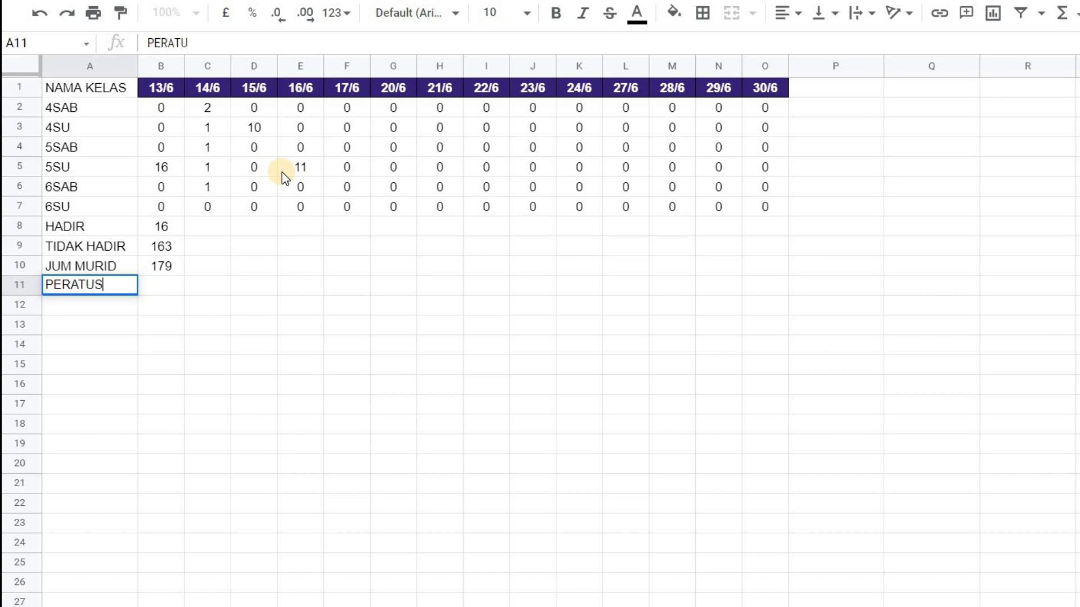
pyautogui.press('Return')
pyautogui.press('Up')
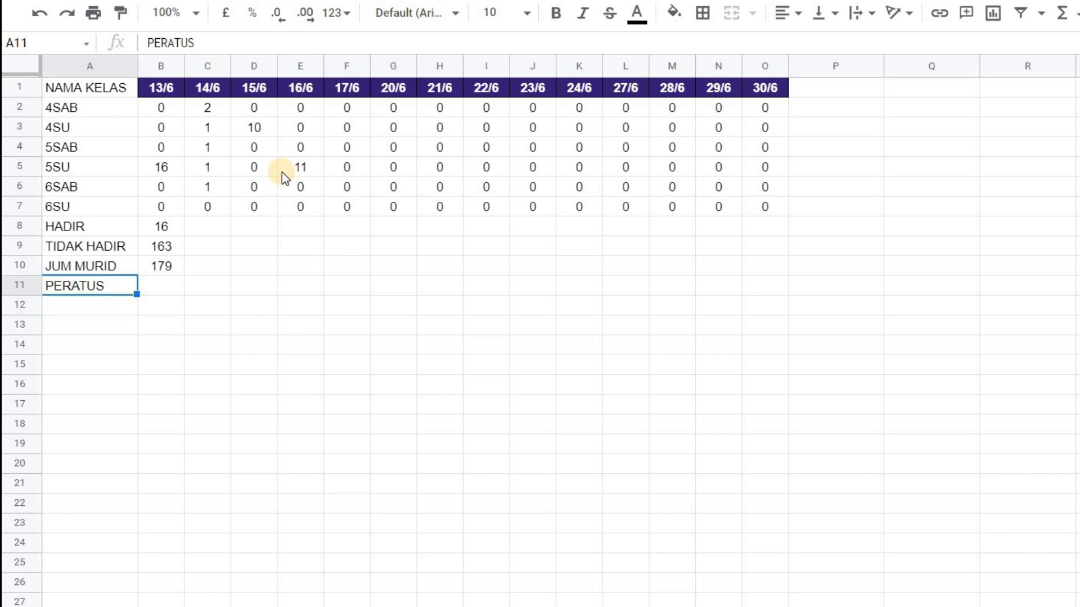
# - Calculate the 13/6 attendance rate in cell B11 with =B8/B10 and format it as a percentage
pyautogui.press('Right')
pyautogui.write('=')
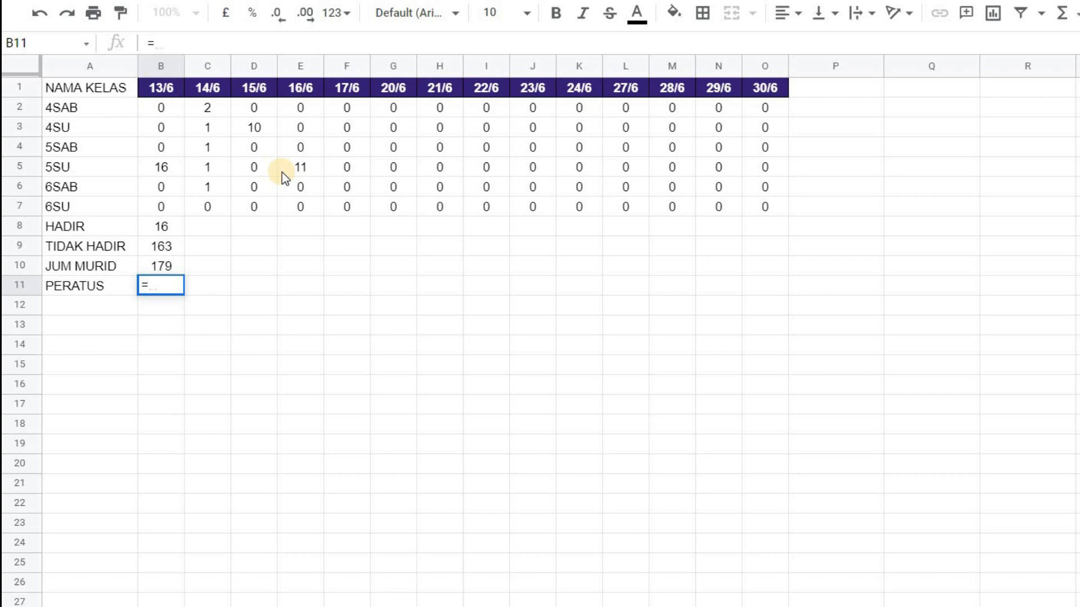
pyautogui.press('Up')
pyautogui.press('Up')
pyautogui.press('Up')
pyautogui.write('/')
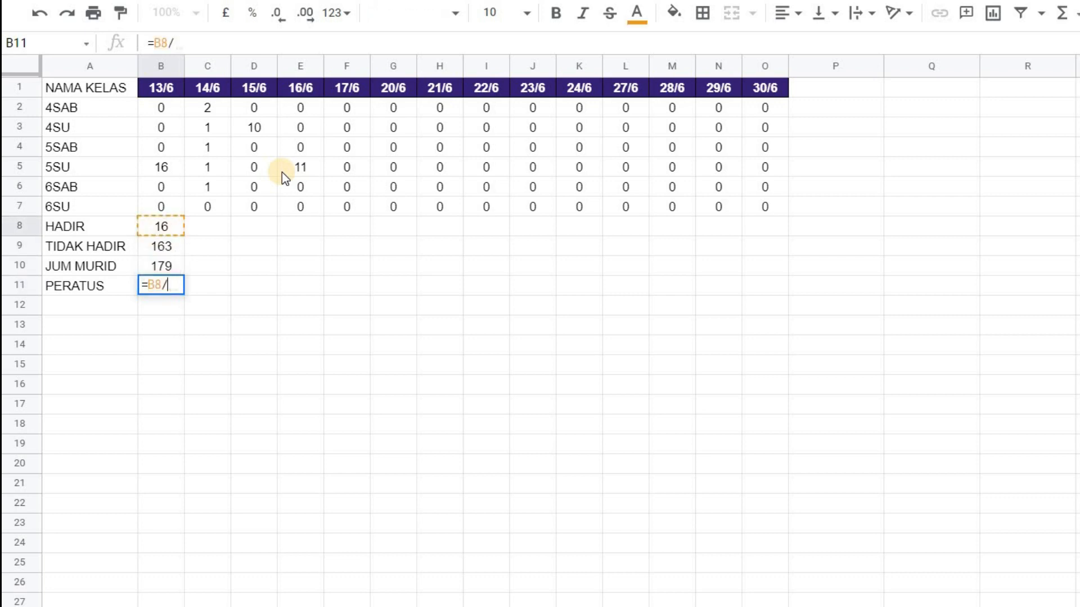
pyautogui.press('Down')
pyautogui.press('Down')
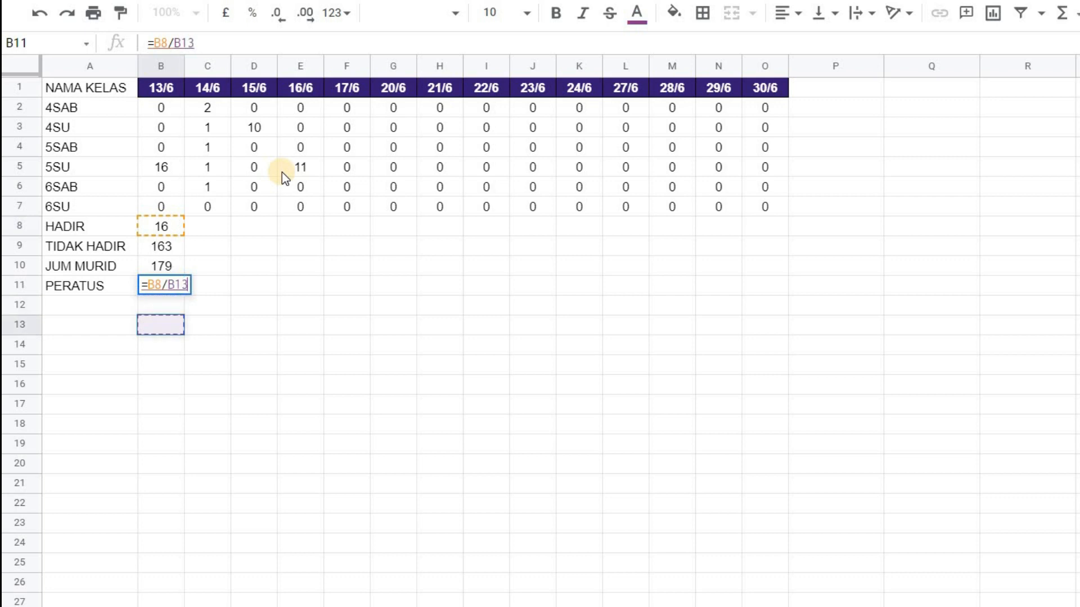
pyautogui.press('Up')
pyautogui.press('Up')
pyautogui.press('Up')
pyautogui.press('Return')
pyautogui.press('Up')
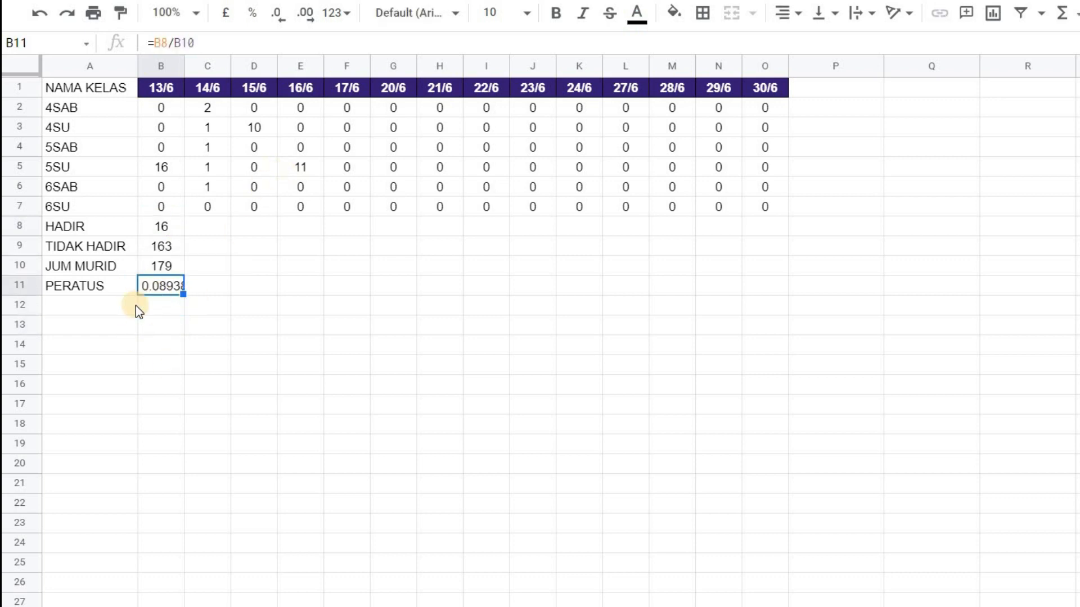
pyautogui.click(252, 17)
# - Fill the formulas in B8:B11 across to column O for all dates, and widen column A slightly
pyautogui.click(159, 224)
pyautogui.keyDown('shift'); pyautogui.click(181, 294); pyautogui.keyUp('shift')
pyautogui.moveTo(181, 293); pyautogui.dragTo(757, 294)
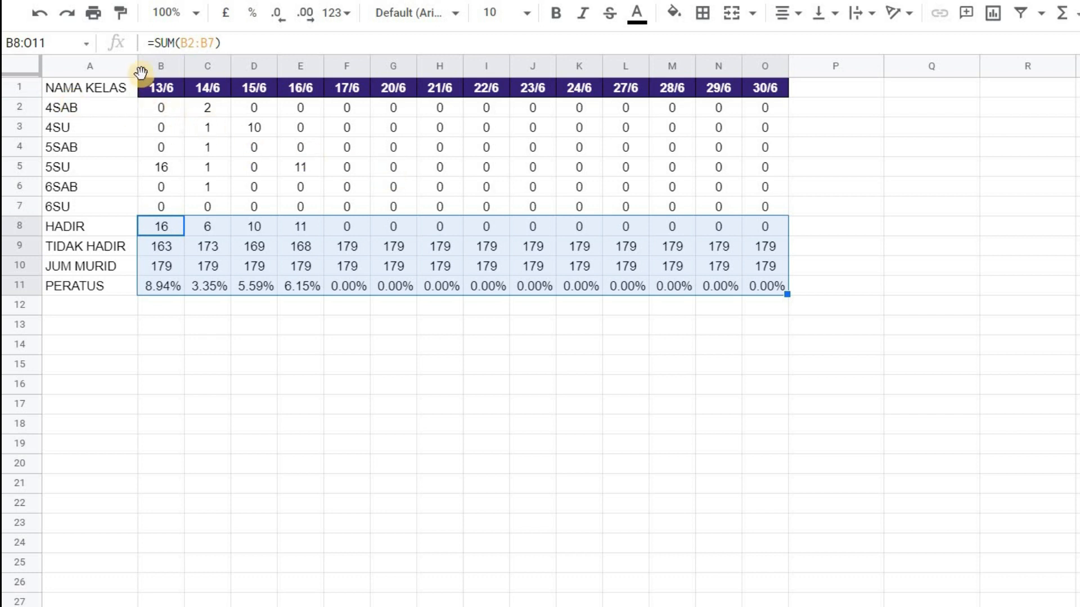
pyautogui.moveTo(135, 69); pyautogui.dragTo(161, 81)
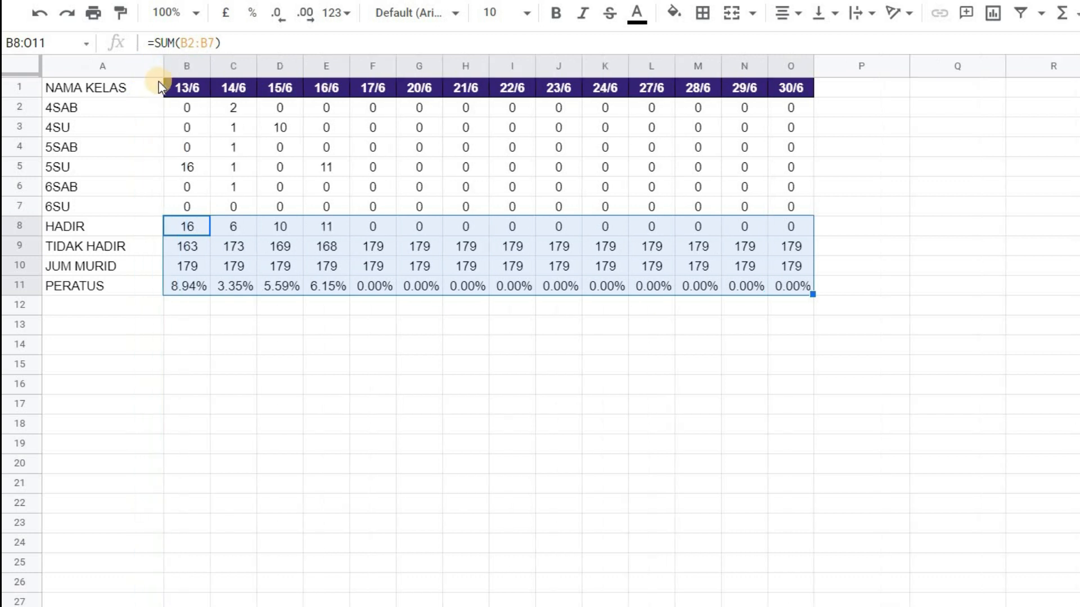
# - Inspect the SUMIFS formula for class 4SAB on 13/6 in cell B2
pyautogui.click(190, 108)
pyautogui.moveTo(154, 43); pyautogui.dragTo(223, 44)
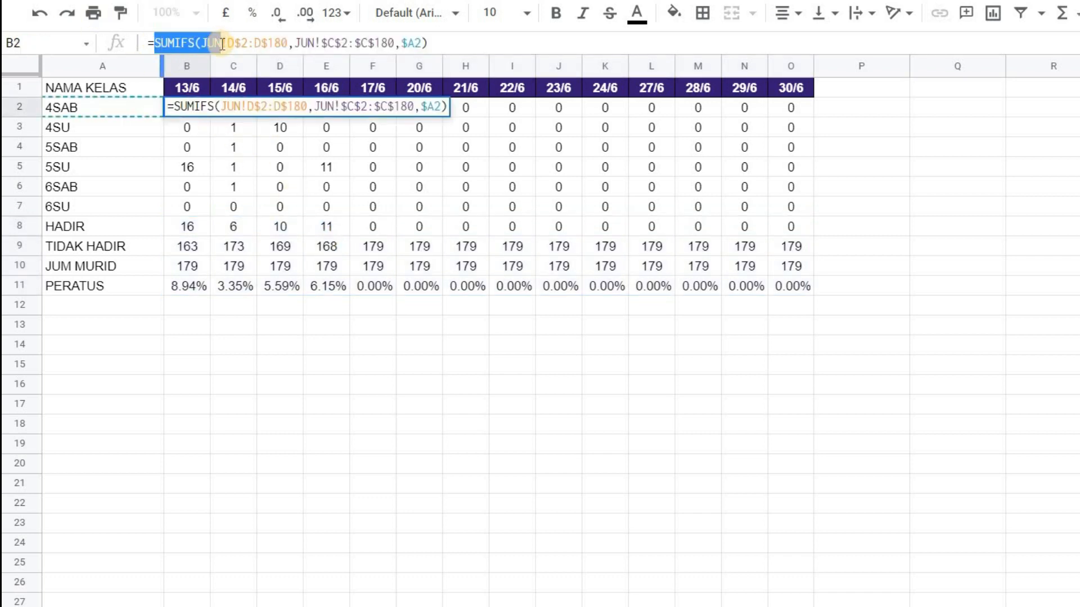
pyautogui.press('Return')
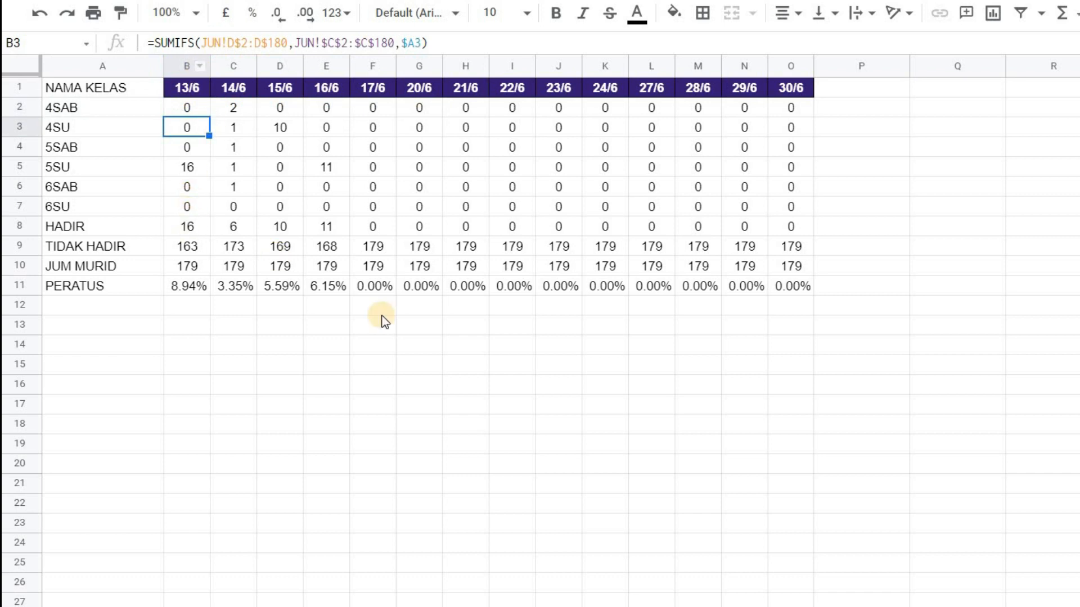